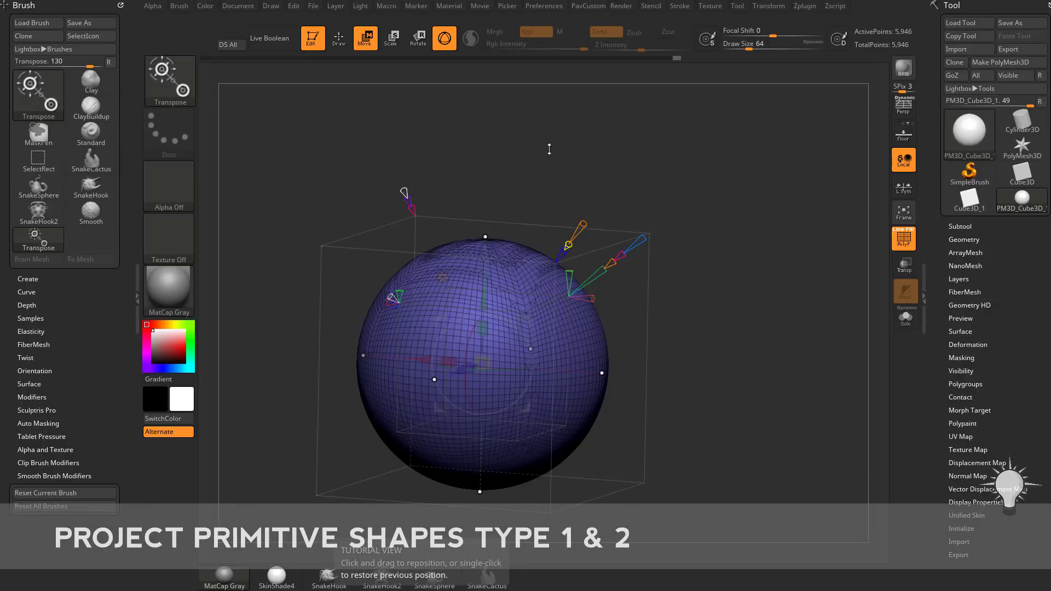
Set the Project Primitive deformer's primitive type to 2 on the sphere.
drag(726, 227, 779, 287)
key(3)
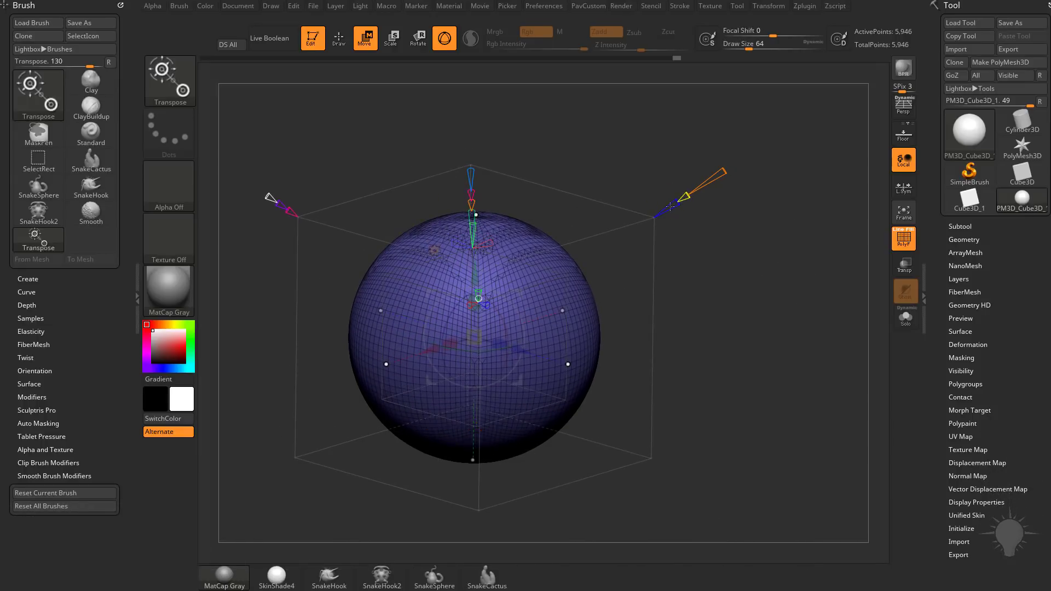
click(685, 196)
click(720, 171)
click(686, 197)
drag(686, 195, 692, 193)
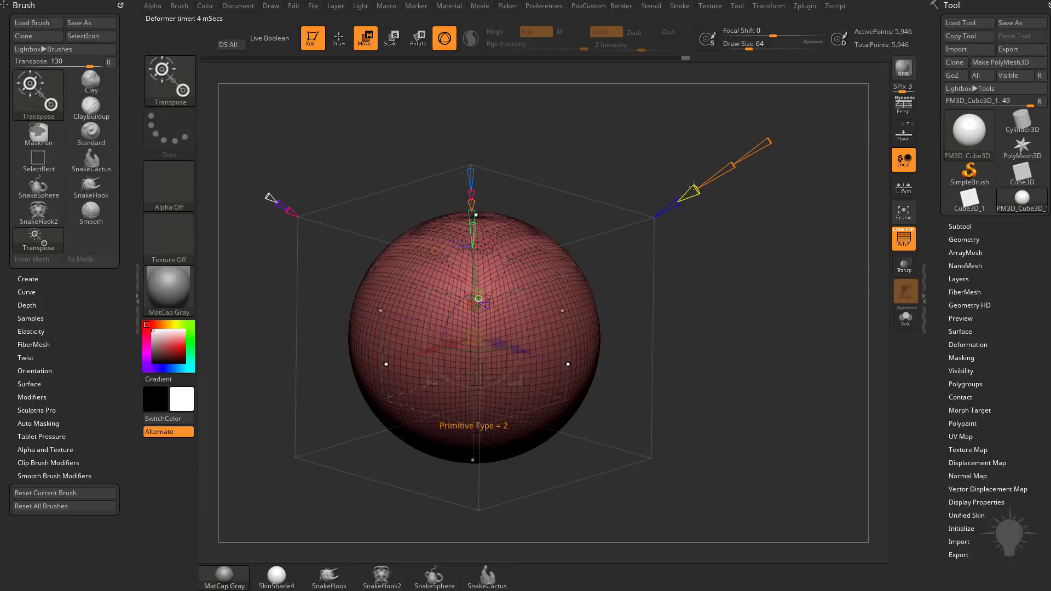
Set the sphere's primitive type to 1 and its modifier to 0.5.
drag(693, 189, 688, 193)
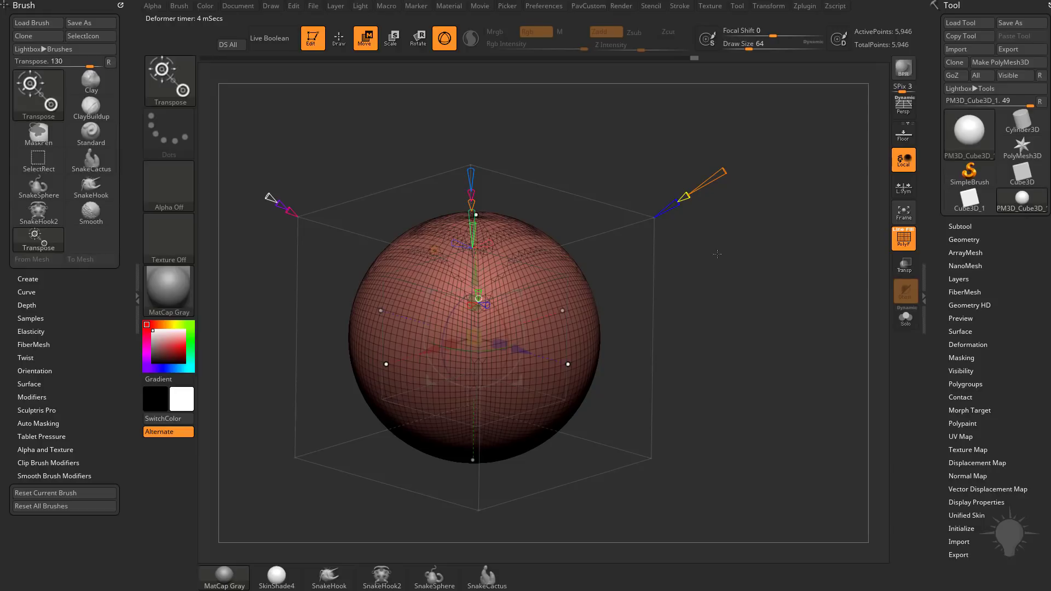
click(685, 195)
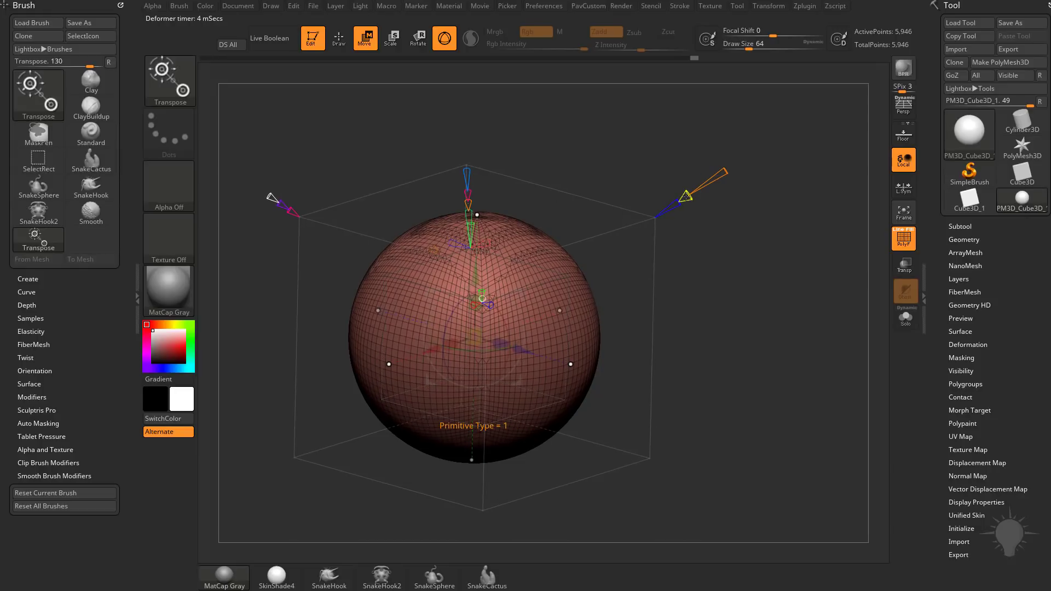
click(726, 171)
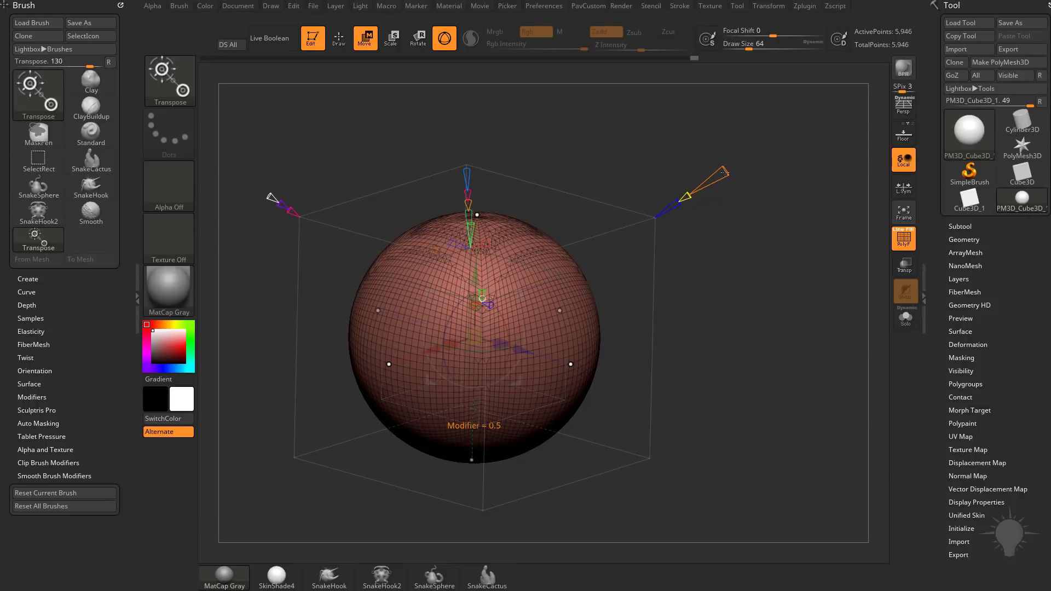
mouse_move(725, 172)
mouse_down()
mouse_move(695, 196)
mouse_move(723, 180)
mouse_up()
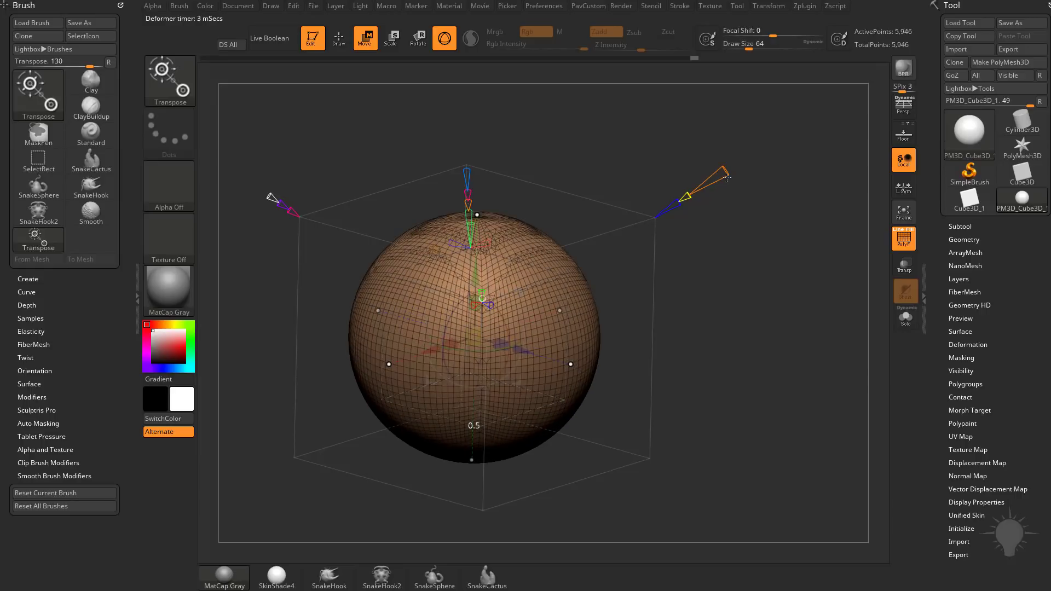
drag(474, 337, 623, 284)
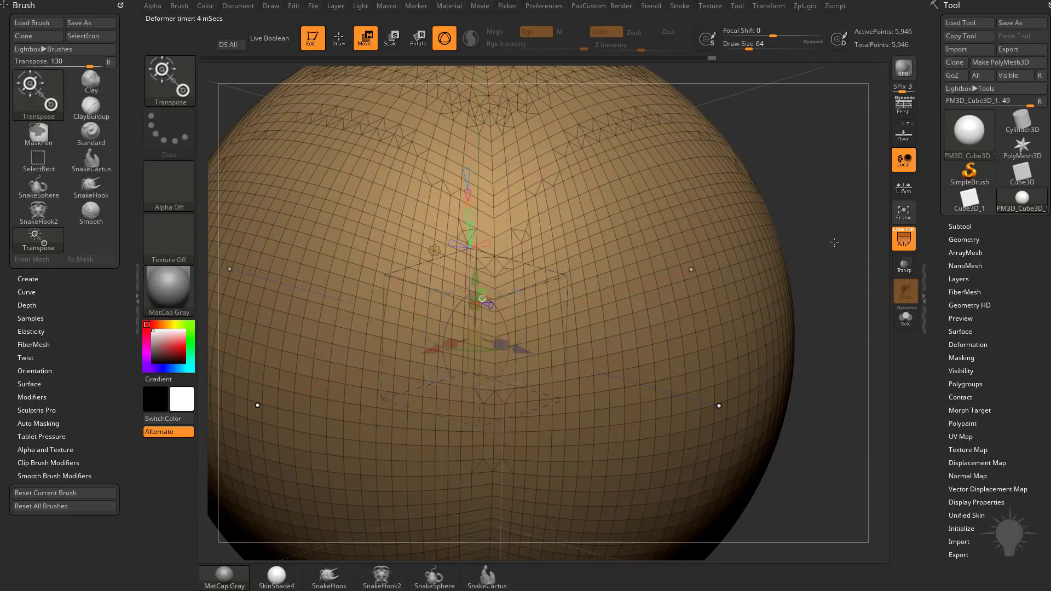
key(ctrl+z)
alt+drag(683, 261, 698, 269)
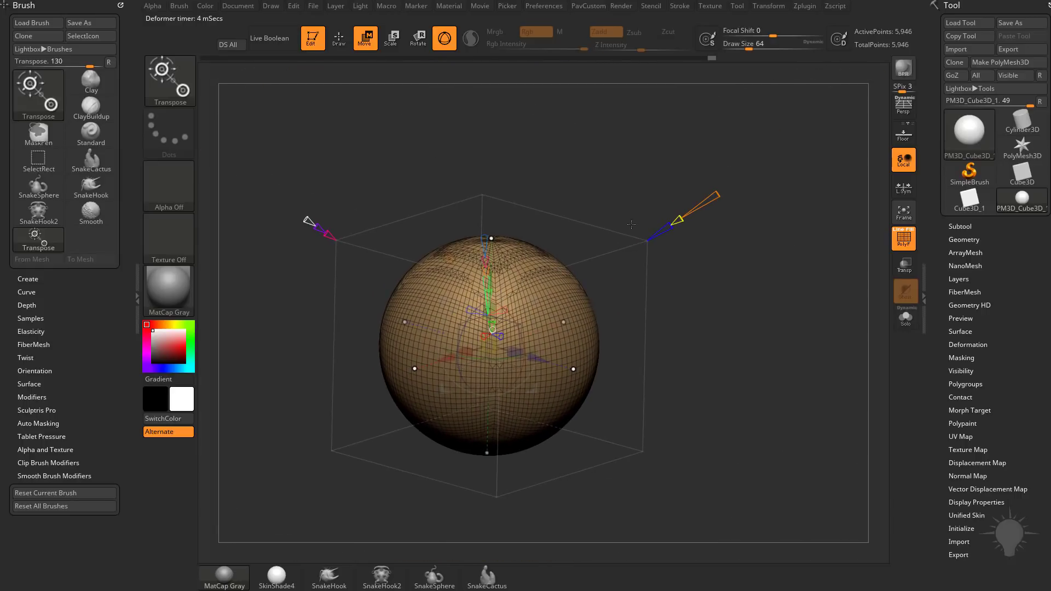
Align the sphere to a straight-on view, shrink it and leave a snapshot of it near the canvas's upper corner.
mouse_move(709, 202)
mouse_down()
mouse_move(691, 207)
mouse_move(688, 223)
mouse_move(743, 185)
mouse_move(716, 202)
mouse_up()
shift+drag(753, 270, 622, 202)
ctrl+drag(304, 168, 485, 304)
drag(649, 260, 776, 341)
Lower the primitive's modifier to form an octahedron and place a snapshot of it beside the yellow sphere.
drag(659, 227, 641, 247)
alt+drag(736, 356, 814, 448)
key(shift+s)
Raise the primitive's modifier to form a cube and place a snapshot of it beside the octahedron.
drag(638, 291, 683, 254)
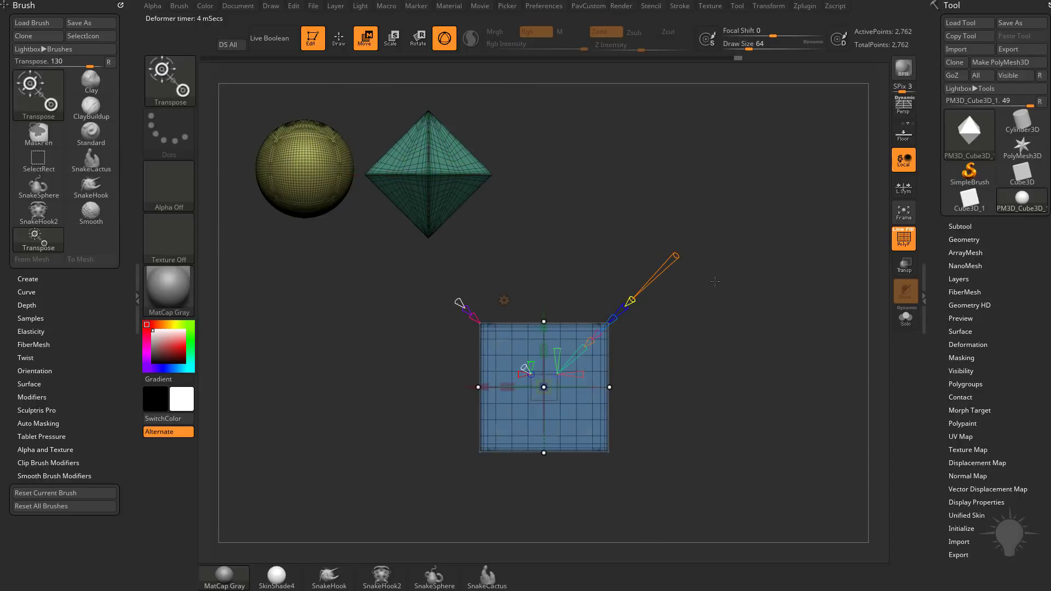
alt+drag(727, 414, 743, 384)
key(shift+s)
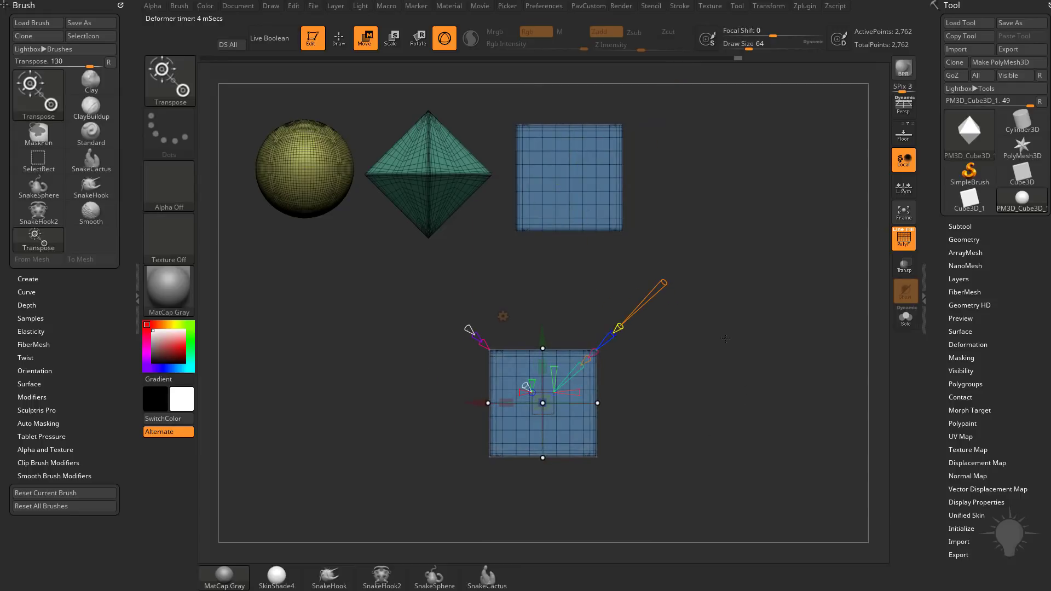
Set the cube's modifier to 0.5 to form a sphere, and raise it again to form a cube.
mouse_move(709, 344)
mouse_down()
mouse_move(725, 378)
mouse_move(753, 361)
mouse_move(720, 328)
mouse_up()
mouse_move(697, 363)
mouse_down()
mouse_move(704, 378)
mouse_move(697, 363)
mouse_up()
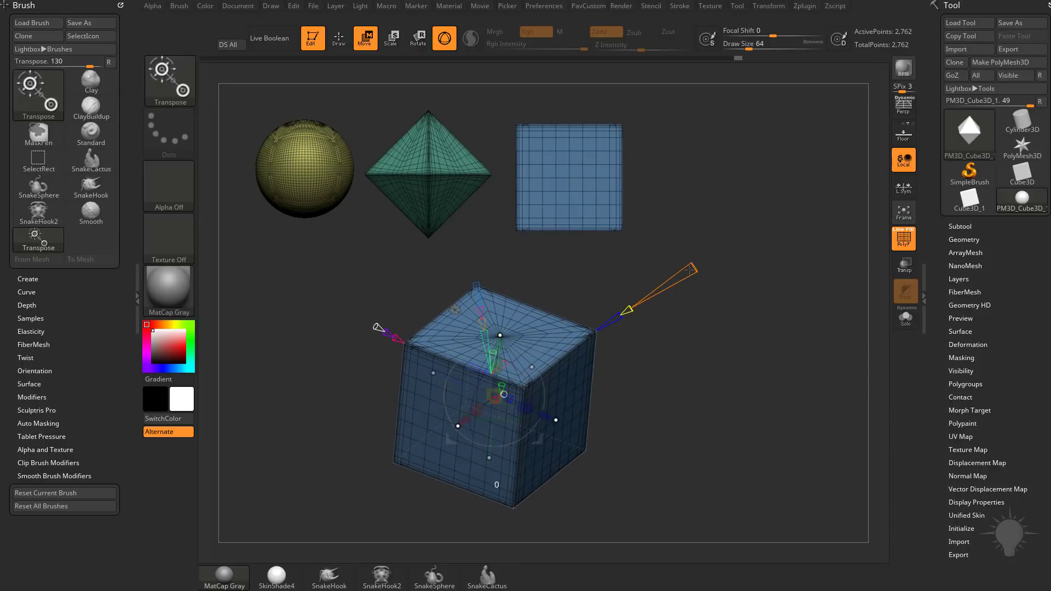
drag(692, 277, 663, 292)
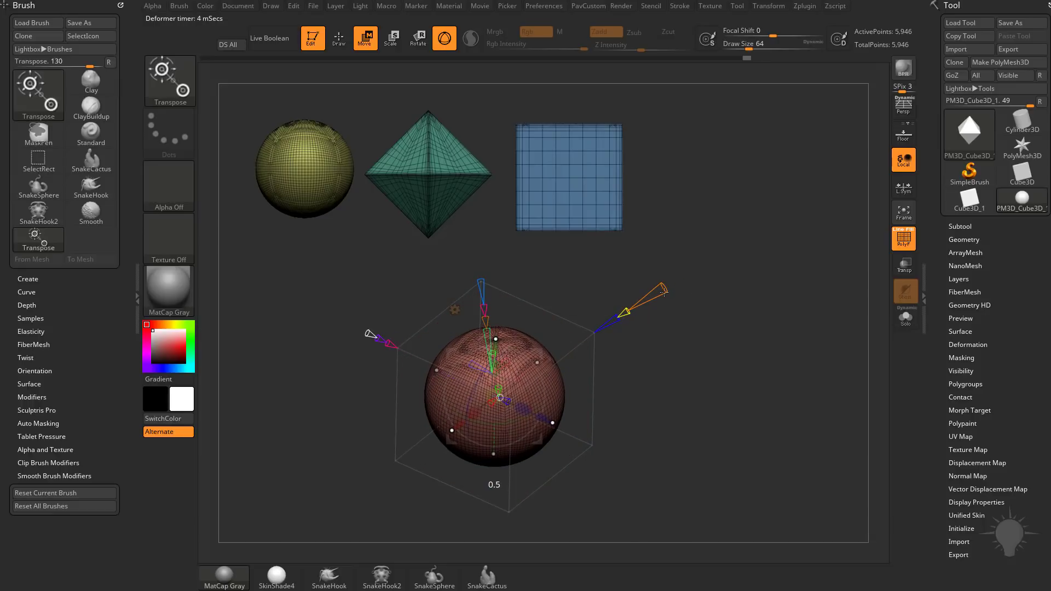
drag(710, 328, 762, 323)
drag(667, 300, 698, 281)
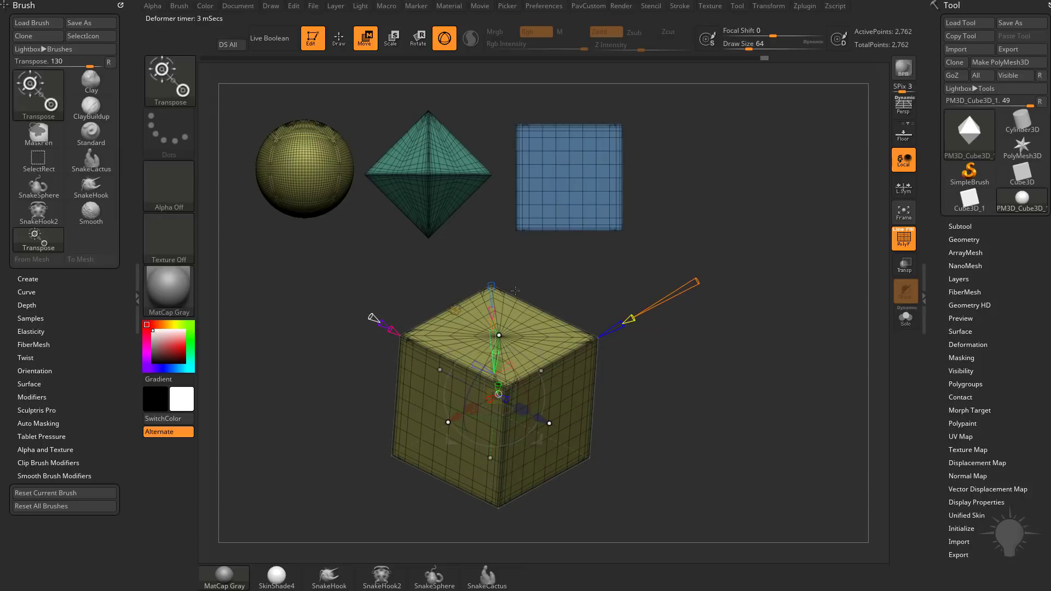
Set the modifier to 0 to turn the cube into an octahedron, and examine the shape from other angles.
drag(629, 348, 712, 377)
drag(705, 315, 647, 336)
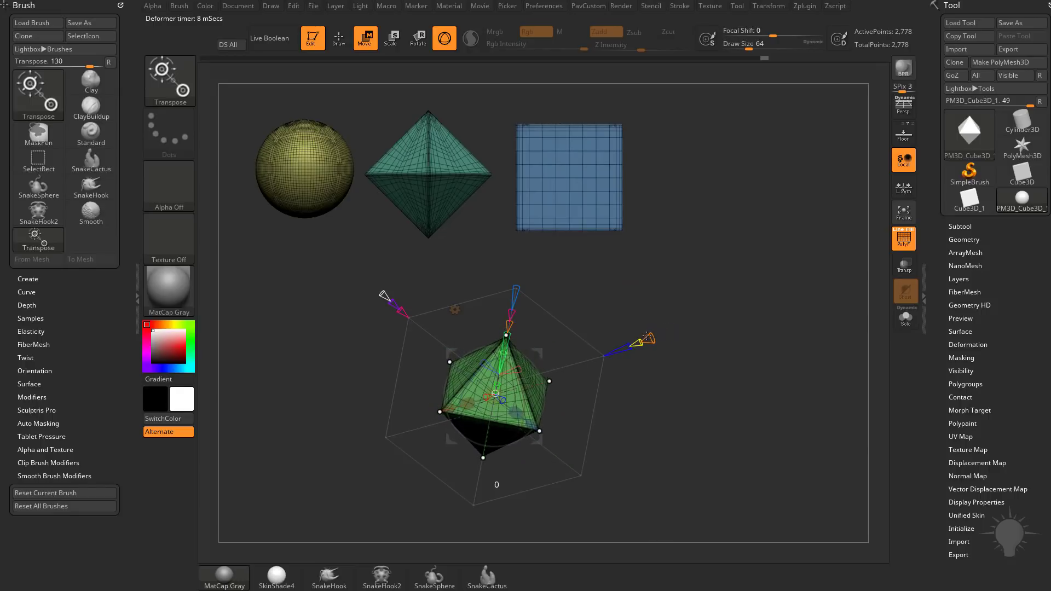
shift+drag(710, 373, 721, 342)
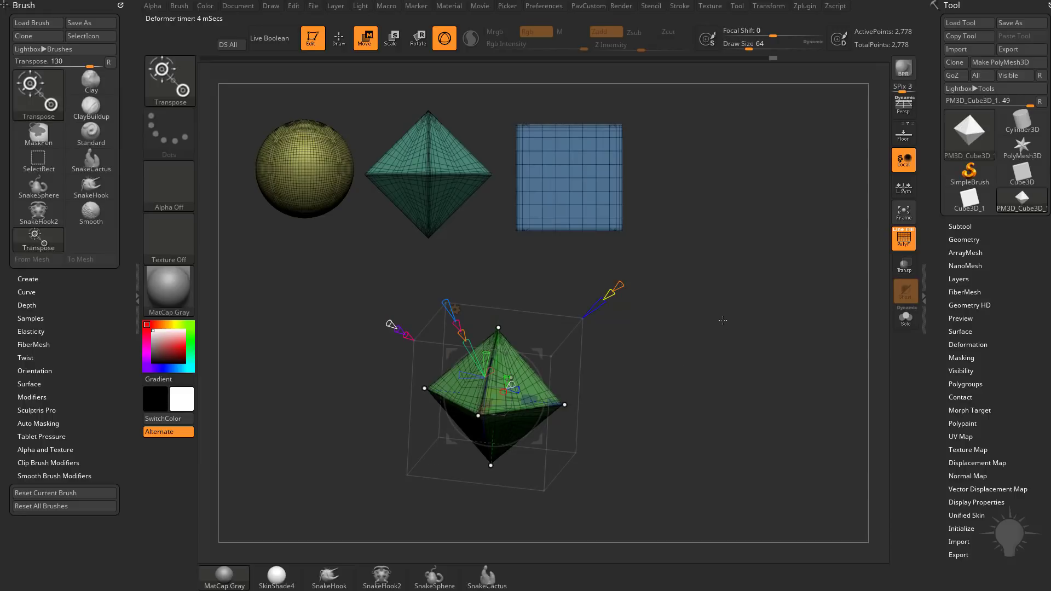
drag(682, 339, 709, 307)
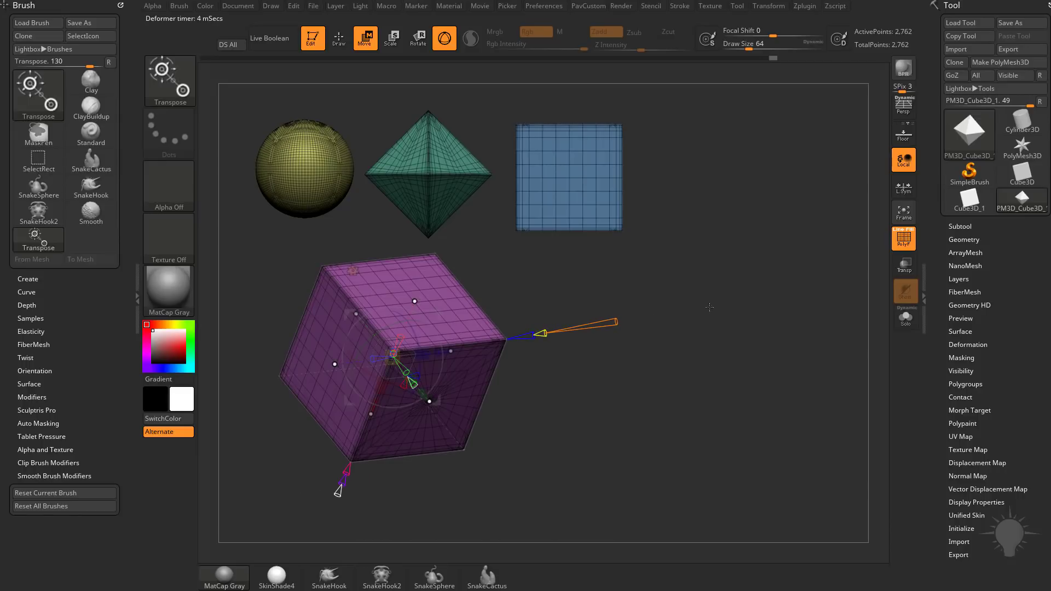
Restore the primitive to a sphere with a modifier of 0.5 and change its primitive type to 2.
shift+drag(662, 361, 585, 277)
shift+drag(656, 306, 691, 353)
mouse_move(617, 323)
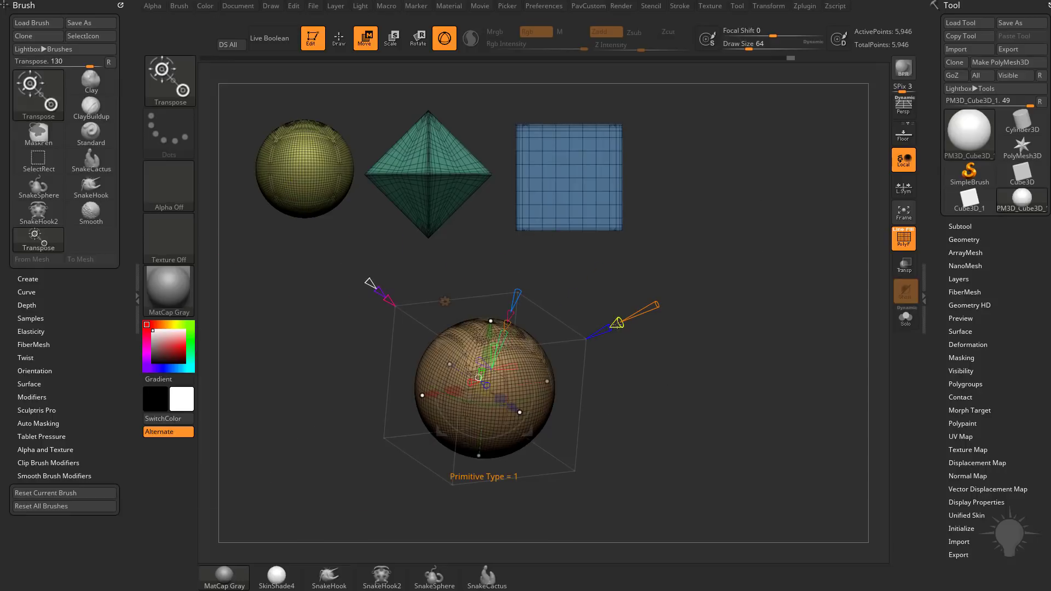
mouse_move(656, 305)
drag(618, 323, 630, 324)
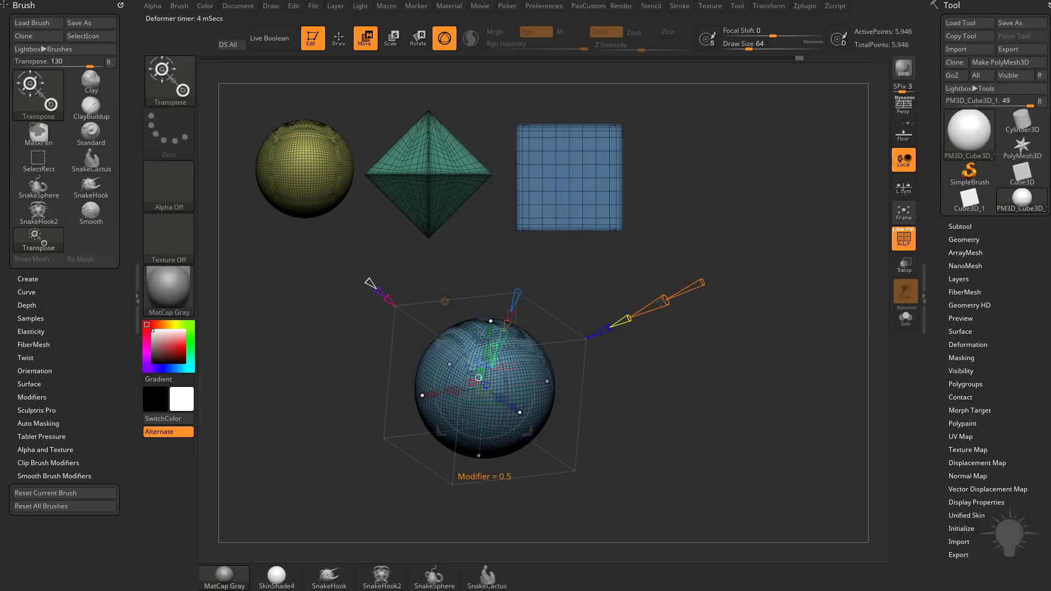
Set the type 2 primitive's inner modifier to 0 and place a snapshot of its square view below the blue cube.
drag(697, 290, 626, 322)
mouse_move(697, 369)
mouse_down()
mouse_move(731, 361)
mouse_move(708, 365)
mouse_up()
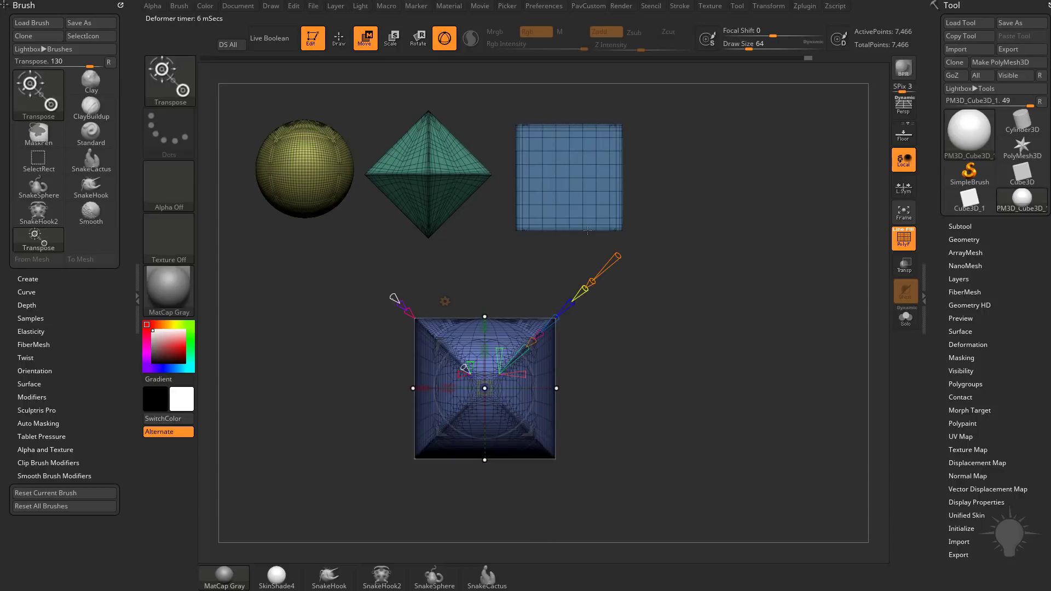
alt+drag(607, 309, 694, 313)
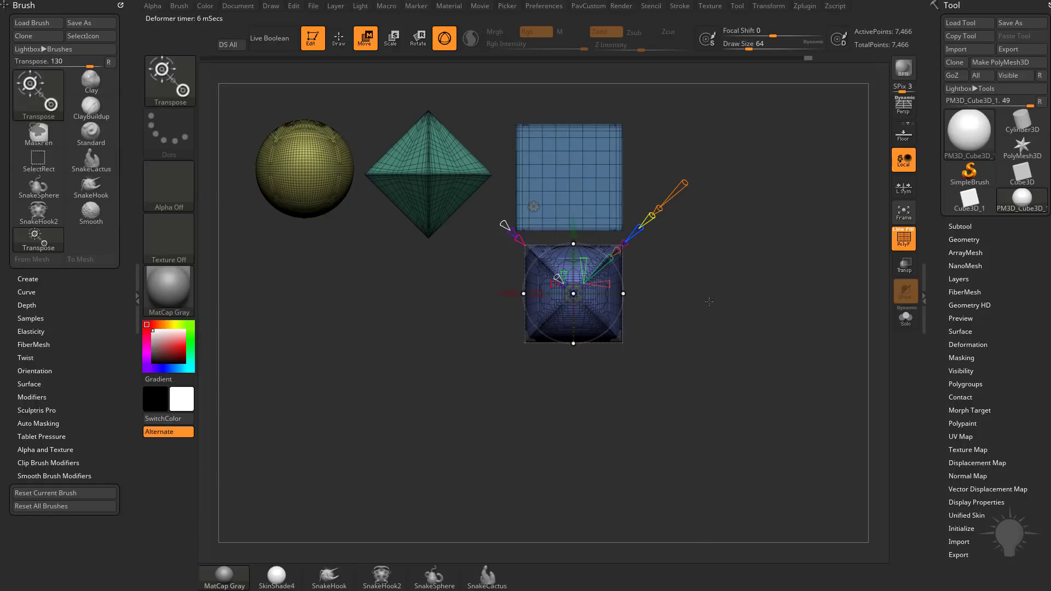
key(ctrl+z)
key(ctrl+z)
key(ctrl+z)
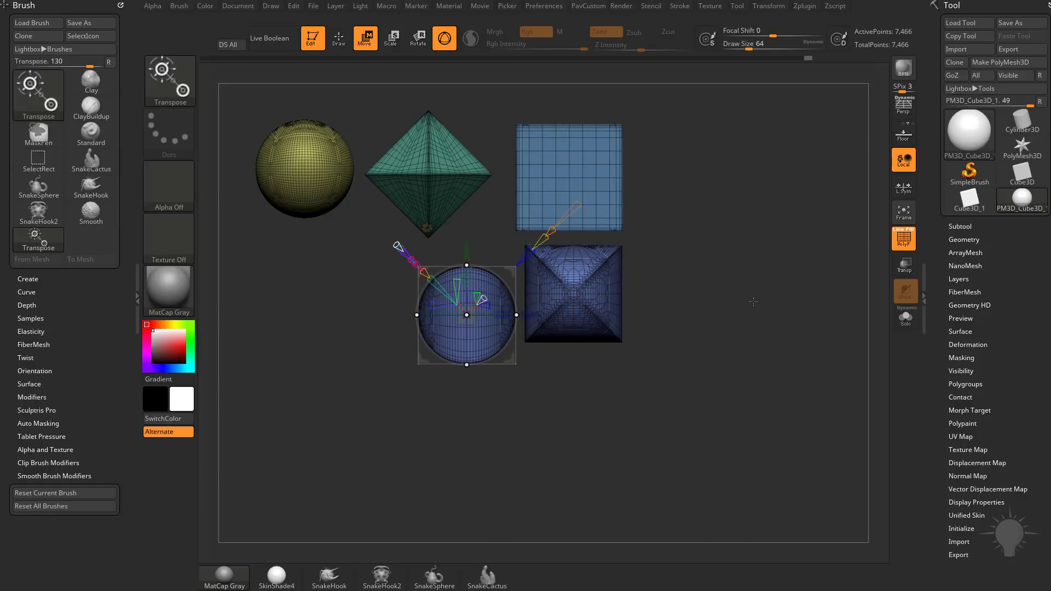
Turn the shape to its round side and place a snapshot of that view below the yellow sphere.
key(ctrl+z)
key(ctrl+z)
key(ctrl+z)
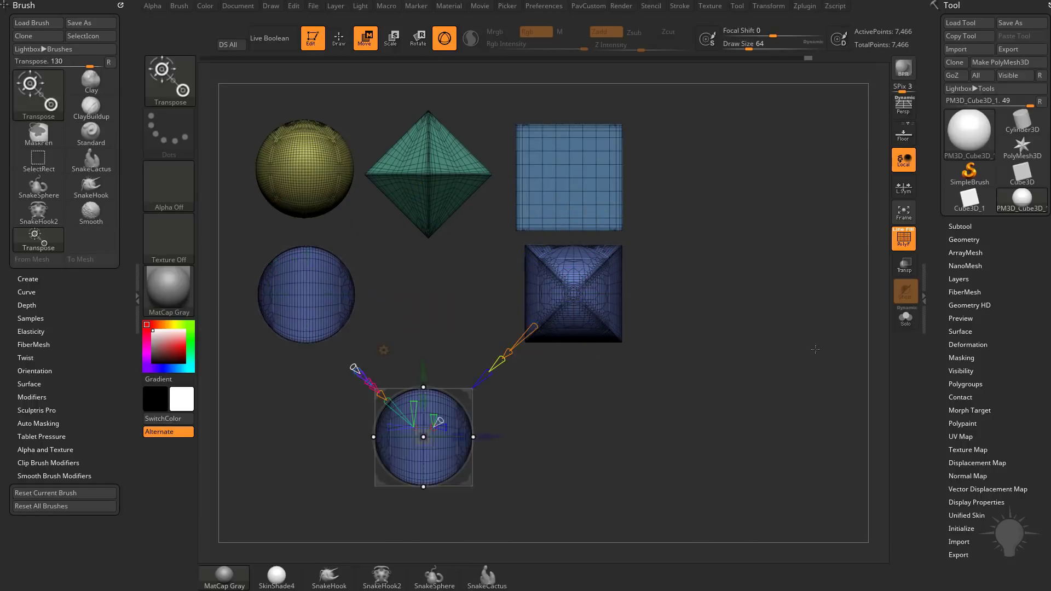
key(ctrl+z)
key(ctrl+z)
key(ctrl+z)
key(ctrl+z)
key(ctrl+z)
key(ctrl+z)
key(ctrl+z)
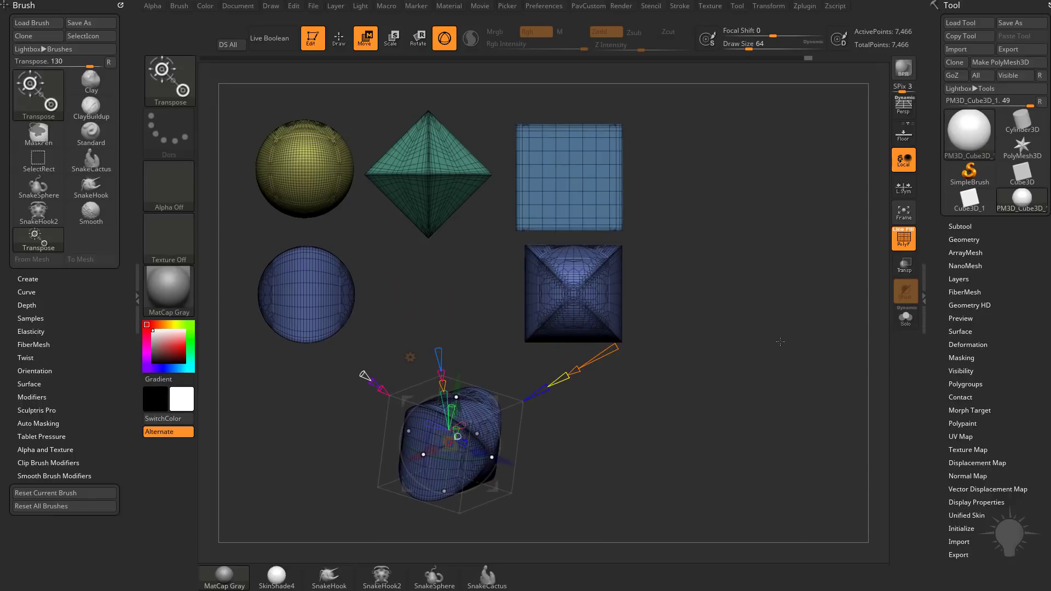
Set the type 2 primitive's outer modifier to 0 to form a cube.
drag(711, 384, 701, 353)
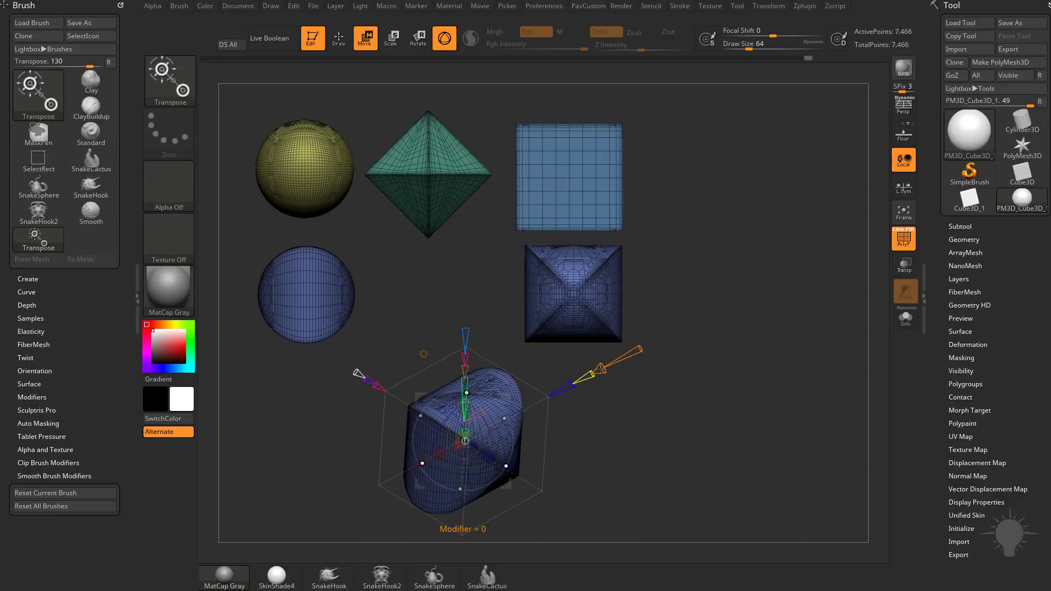
mouse_move(600, 369)
mouse_down()
mouse_move(628, 359)
mouse_move(600, 369)
mouse_up()
drag(613, 413, 670, 427)
key(ctrl+z)
mouse_move(669, 421)
shift+mouse_down()
mouse_move(664, 403)
mouse_move(710, 354)
mouse_move(700, 410)
mouse_move(665, 404)
shift+mouse_up()
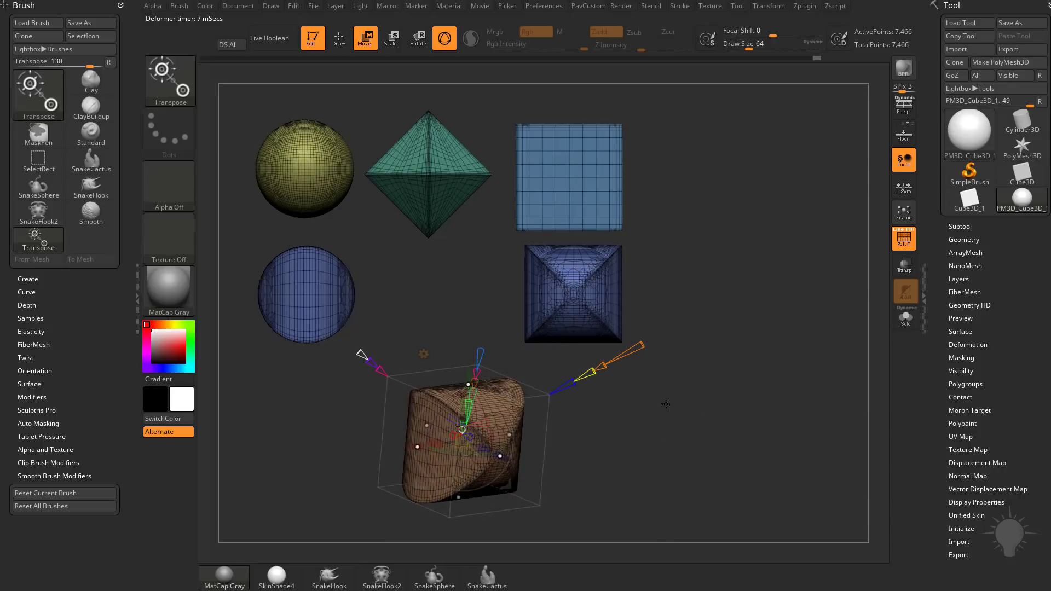
shift+drag(644, 366, 625, 430)
shift+drag(562, 451, 659, 438)
drag(632, 356, 598, 375)
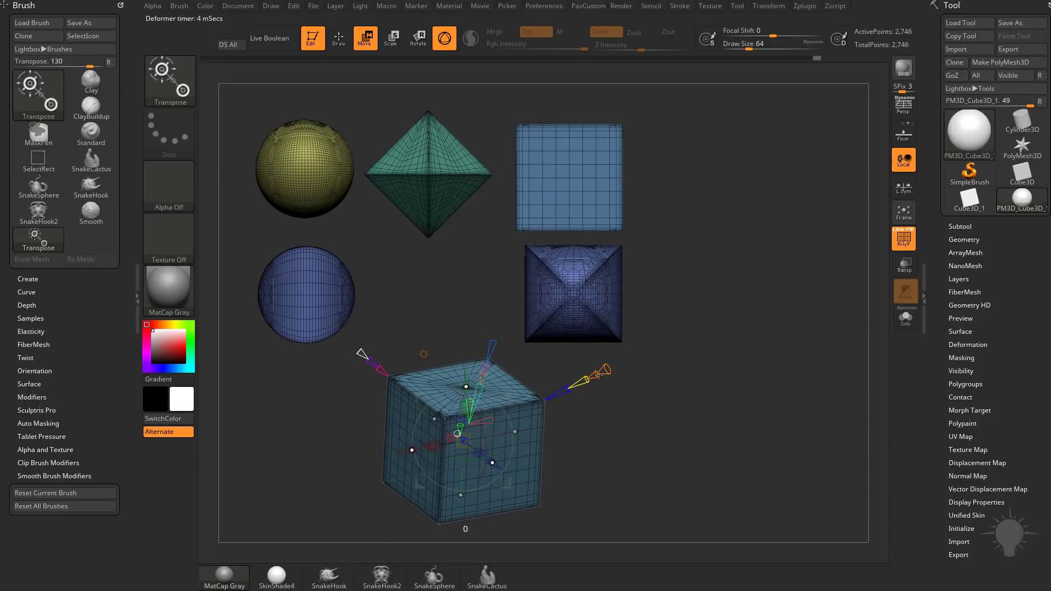
Raise both modifiers to form a rounded octahedral shape and snapshot its diamond profile between the two blue snapshots.
shift+drag(645, 408, 658, 363)
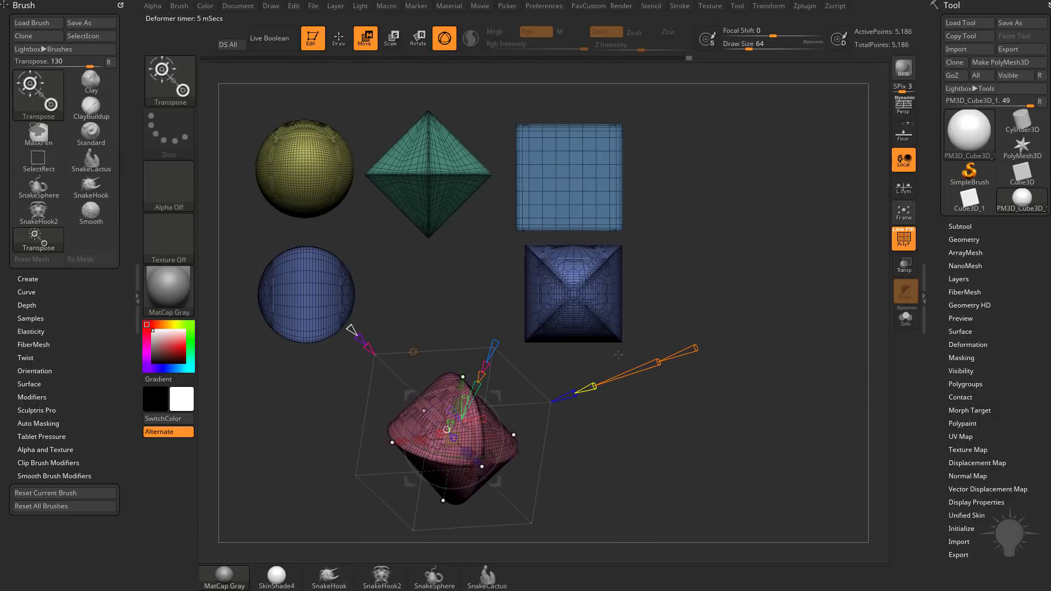
shift+drag(689, 398, 739, 344)
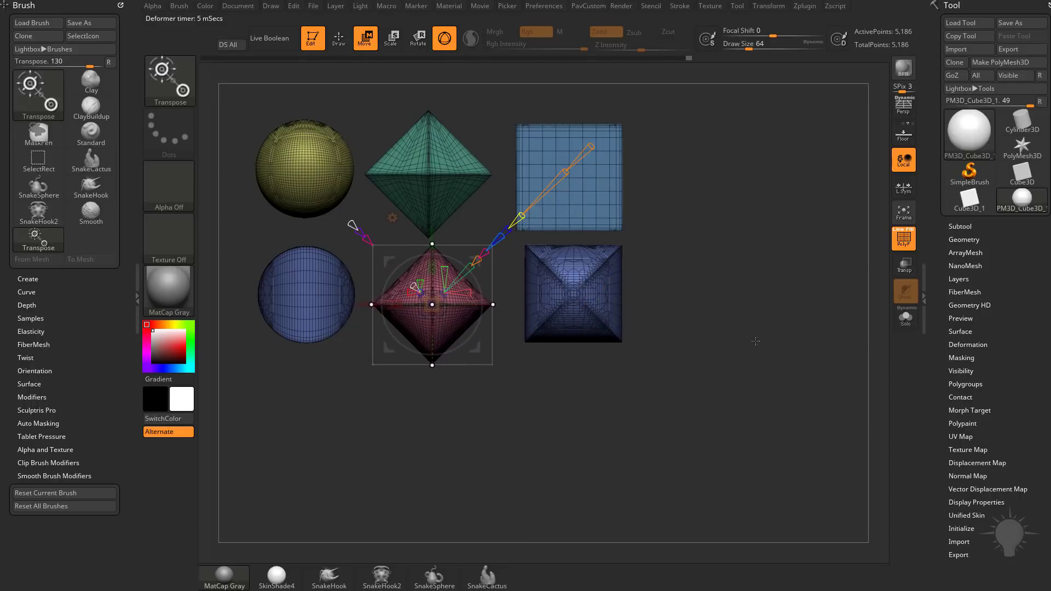
key(shift+s)
Turn the pink shape to its round side and place a snapshot of that view below the blue circle.
alt+drag(740, 305, 739, 423)
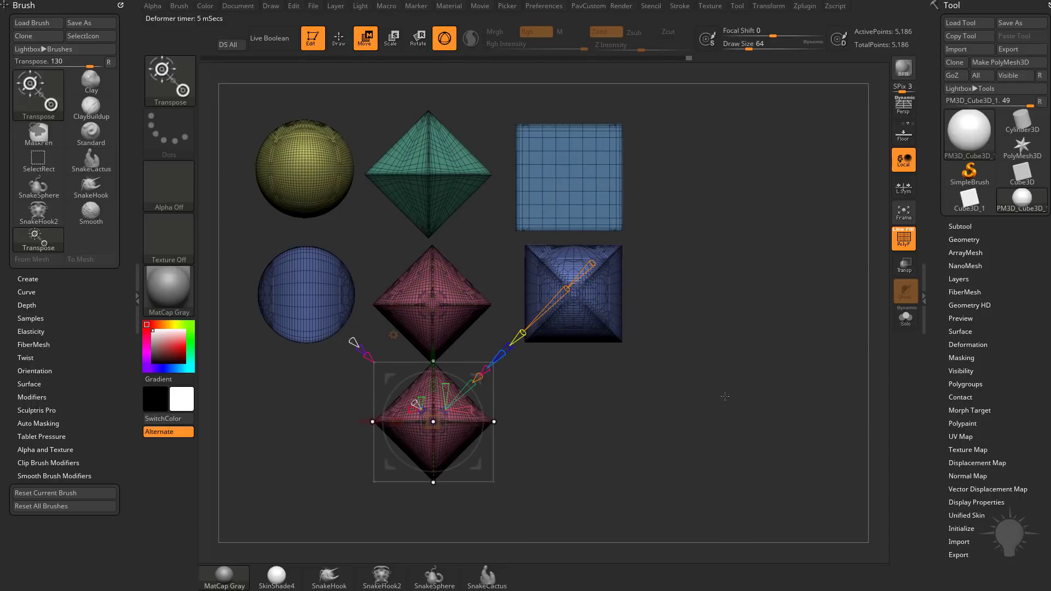
drag(712, 389, 708, 420)
key(shift+s)
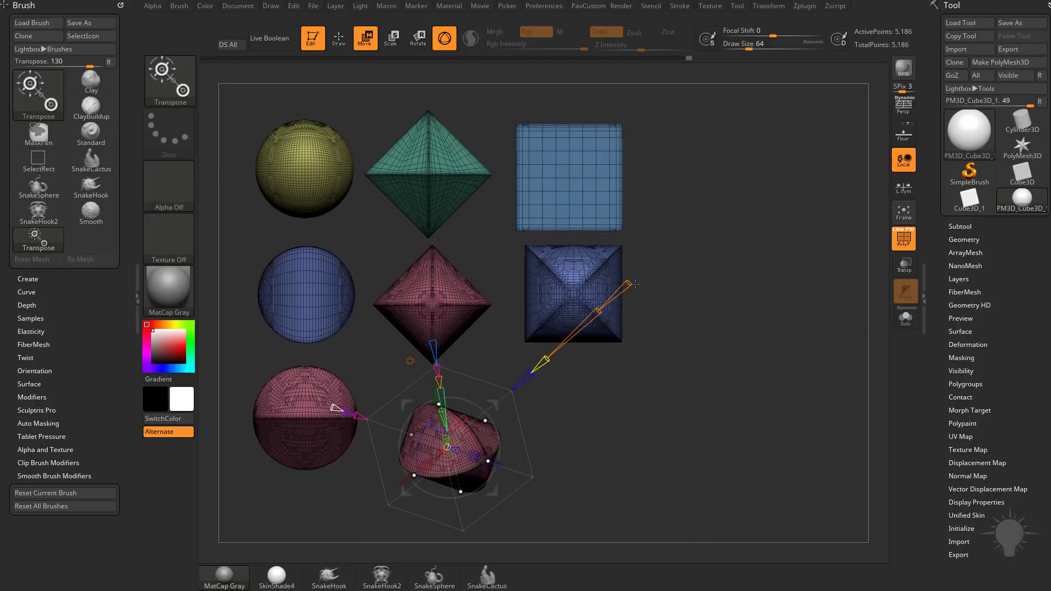
Raise the outer modifier to form an octahedron and place a snapshot of it beside the pink circle.
drag(629, 283, 650, 263)
shift+drag(778, 345, 750, 354)
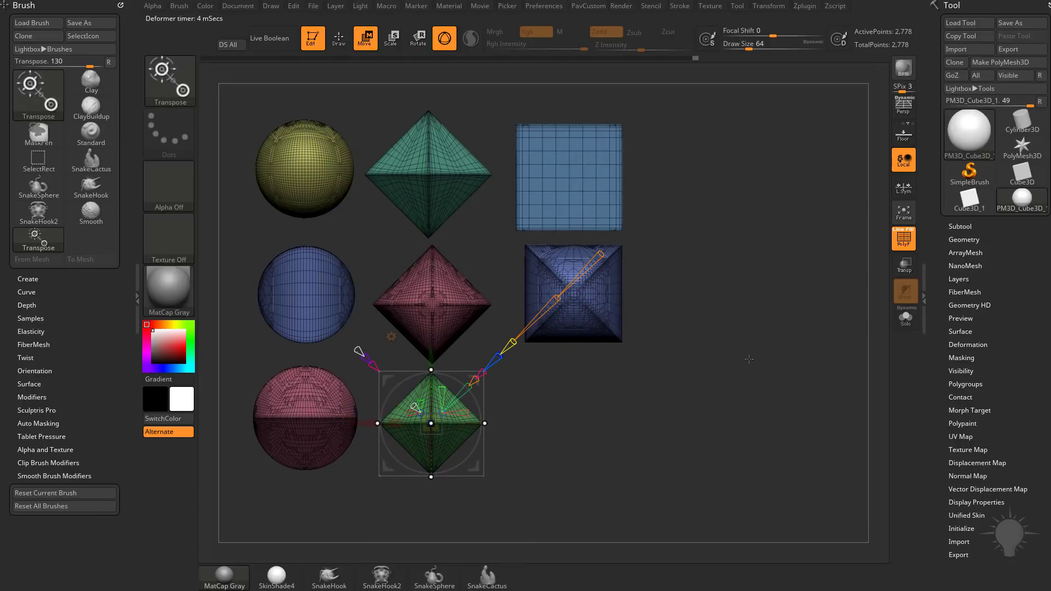
key(shift+s)
Move the octahedron clear of the snapshots and try its modifiers, starting from 0, to form faceted and rounded shapes.
alt+drag(704, 395, 856, 404)
drag(857, 404, 801, 421)
mouse_move(829, 283)
mouse_down()
mouse_move(739, 354)
mouse_move(747, 347)
mouse_move(750, 362)
mouse_move(732, 355)
mouse_move(675, 401)
mouse_up()
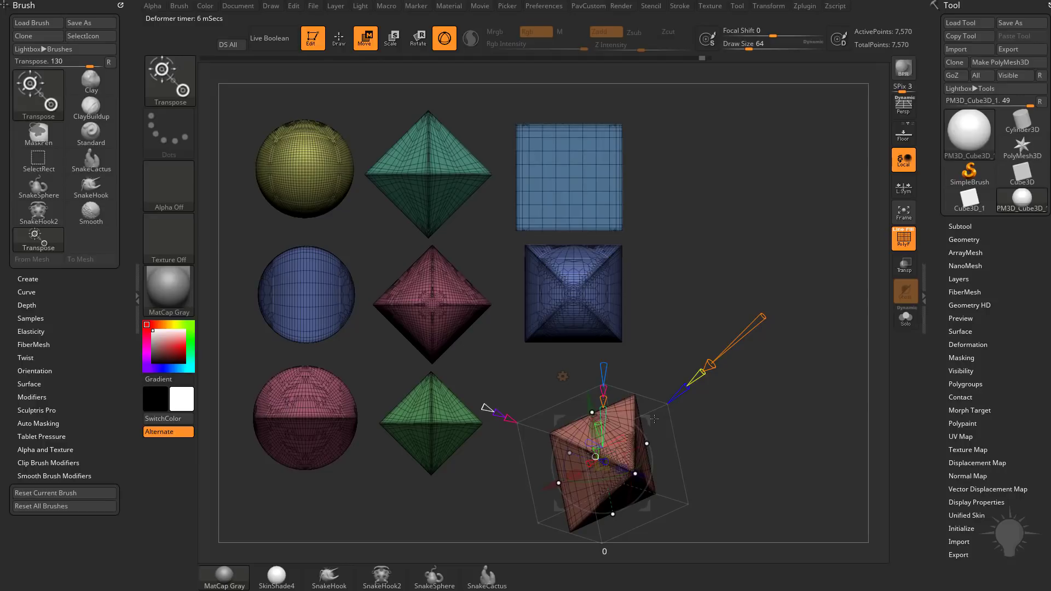
mouse_move(658, 416)
mouse_down()
mouse_move(699, 375)
mouse_move(672, 402)
mouse_up()
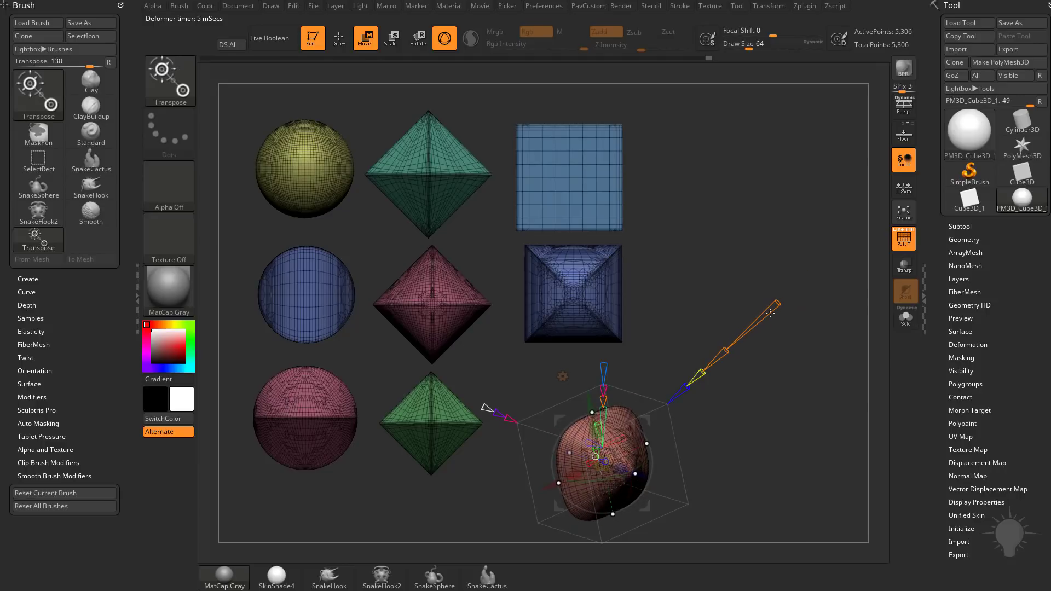
drag(770, 313, 756, 380)
key(ctrl+z)
Form a cylinder-like shape, snapshot its round view below the pink circle, and move the shape beneath the blue square snapshot.
drag(711, 409, 564, 452)
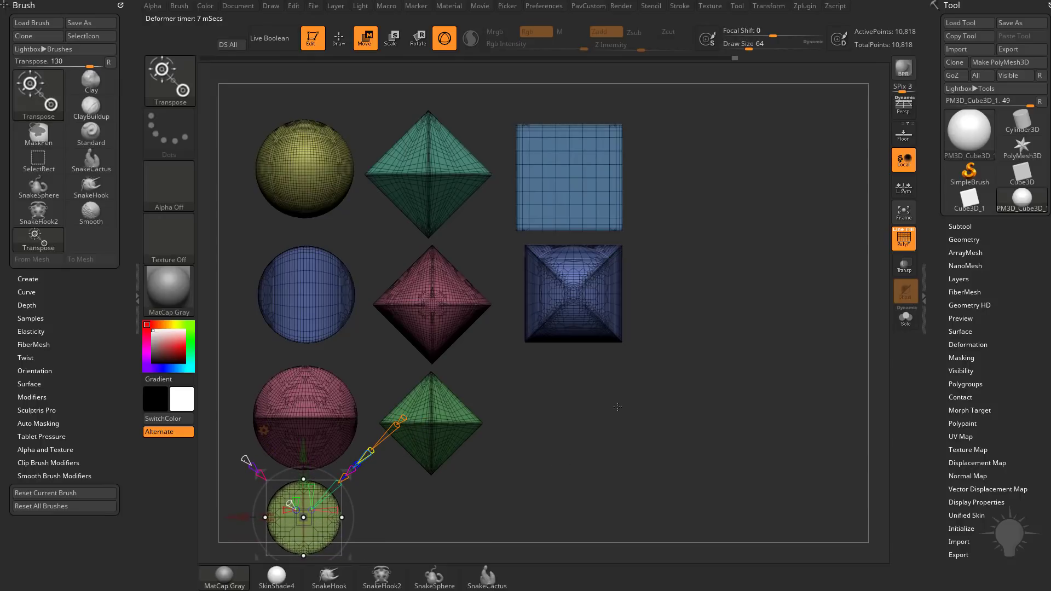
alt+drag(618, 406, 854, 303)
key(shift+s)
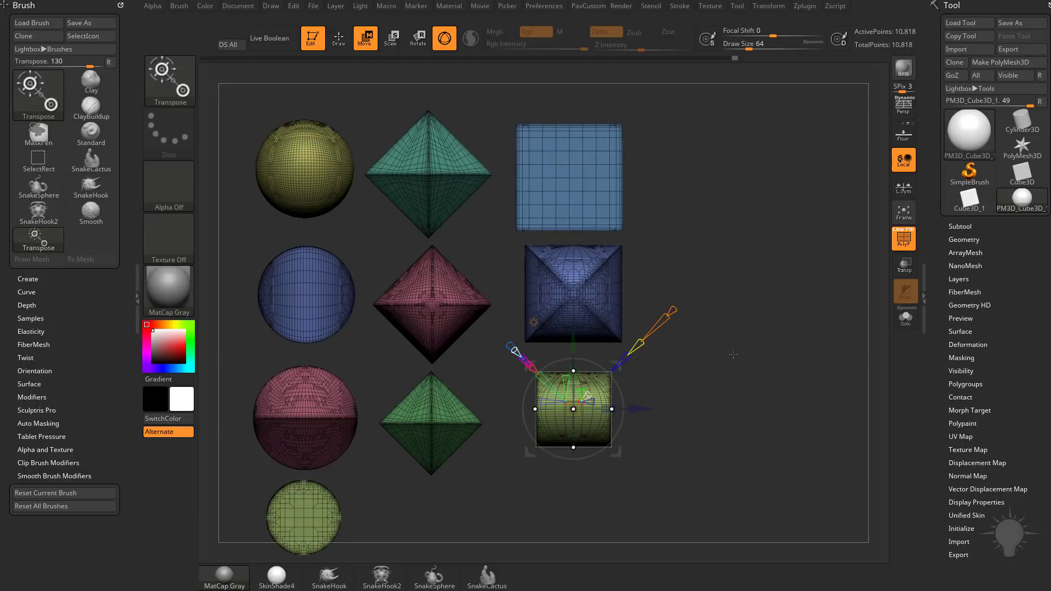
Leave a snapshot of the cylinder's side view below the blue square snapshot and move the live shape clear of it.
alt+drag(768, 374, 798, 445)
drag(862, 345, 891, 331)
drag(832, 390, 735, 394)
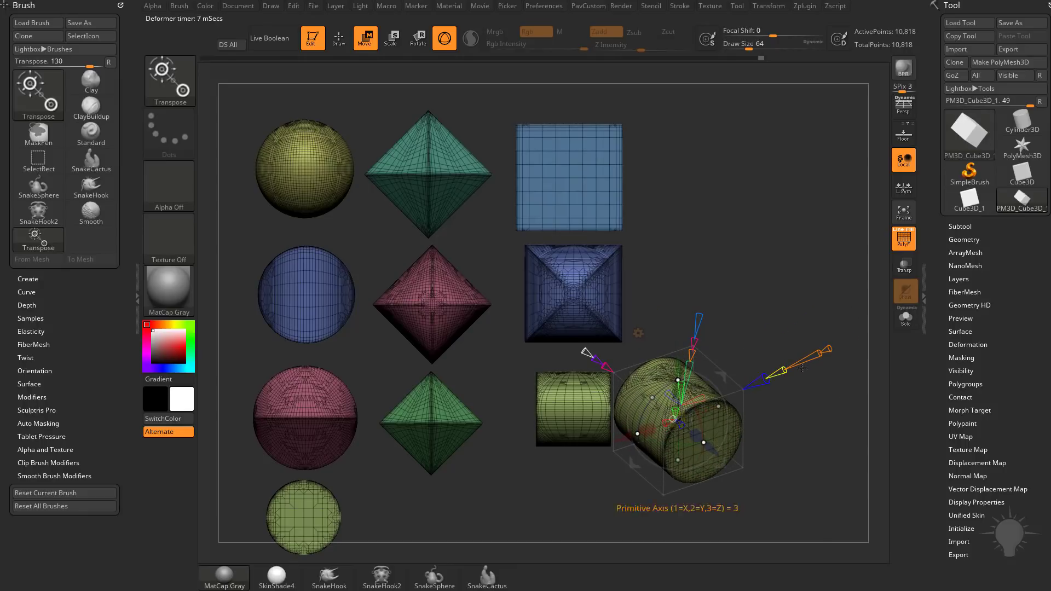
Set the outer modifier to 0.5 to form a sphere and reshape it into a rounded diamond seen straight on.
drag(832, 350, 856, 339)
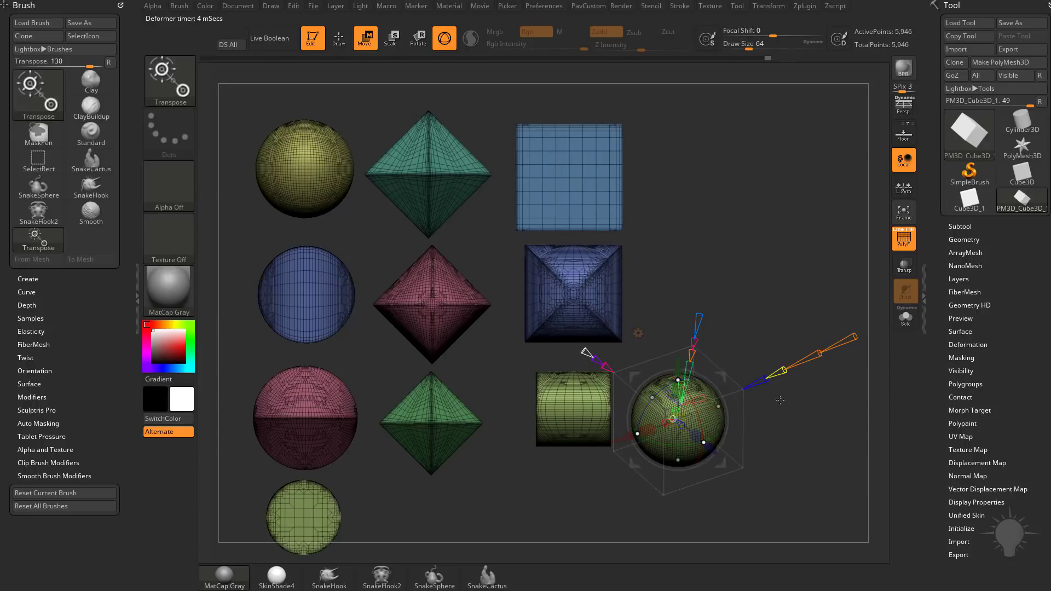
mouse_move(780, 400)
mouse_down()
mouse_move(802, 386)
mouse_move(790, 383)
mouse_move(796, 371)
mouse_move(786, 375)
mouse_move(795, 404)
mouse_up()
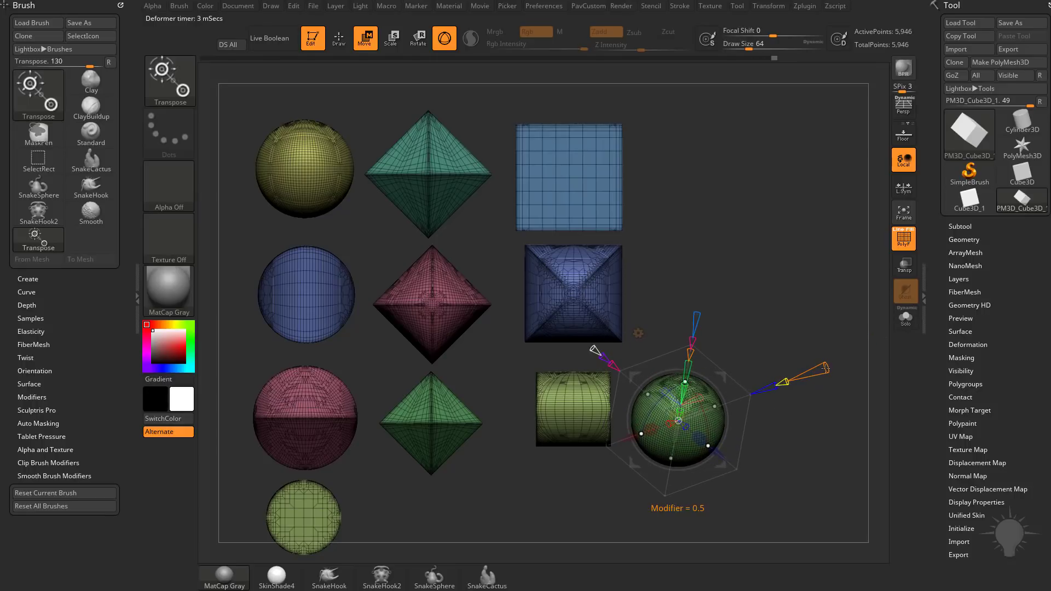
mouse_move(825, 368)
mouse_down()
mouse_move(840, 362)
mouse_move(819, 374)
mouse_move(847, 368)
mouse_move(739, 397)
mouse_move(825, 370)
mouse_up()
key(ctrl+z)
shift+right_drag(843, 358, 821, 352)
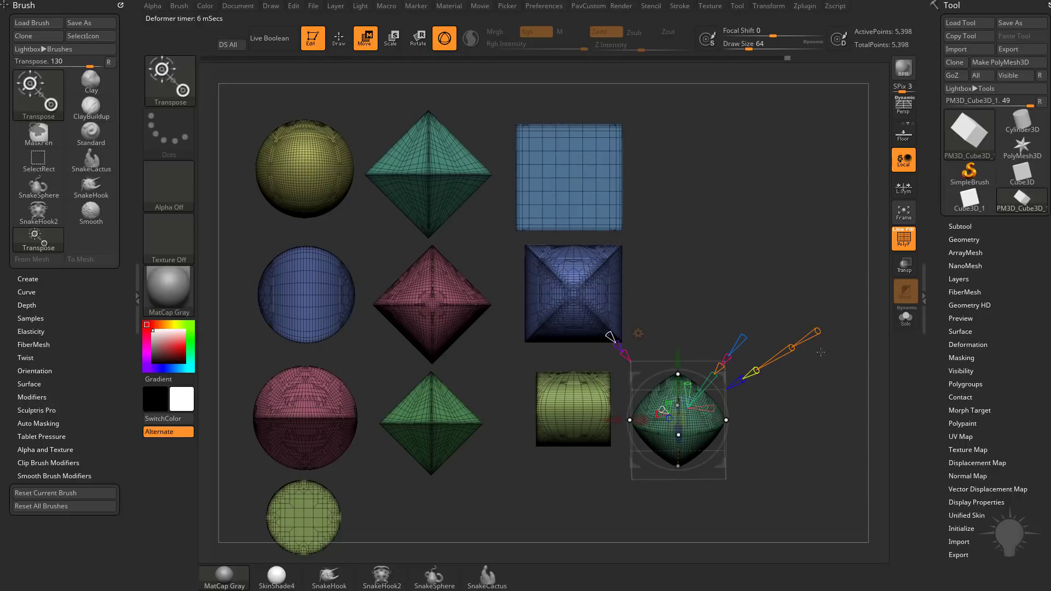
Try modifier values of 0.75, 0.56 and 0.6 on the rounded diamond to form rounded and faceted variations.
drag(790, 348, 840, 370)
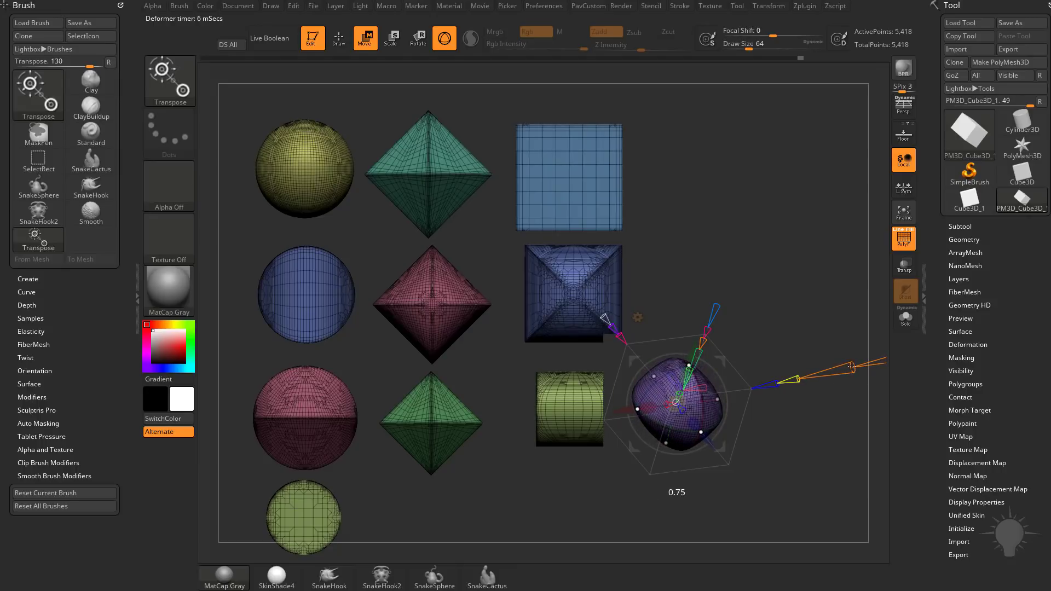
drag(863, 362, 827, 374)
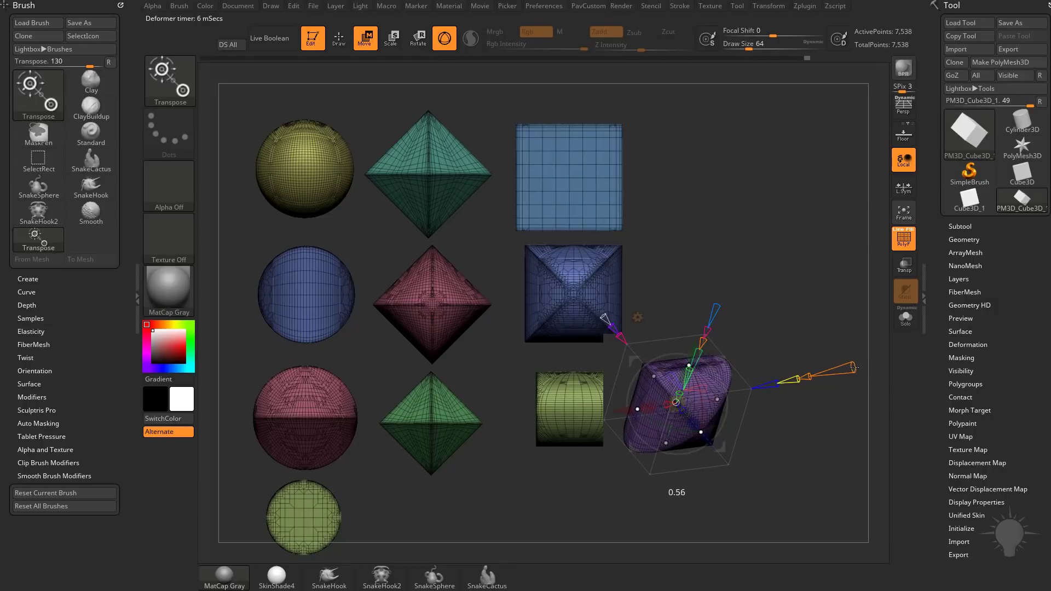
drag(865, 365, 881, 361)
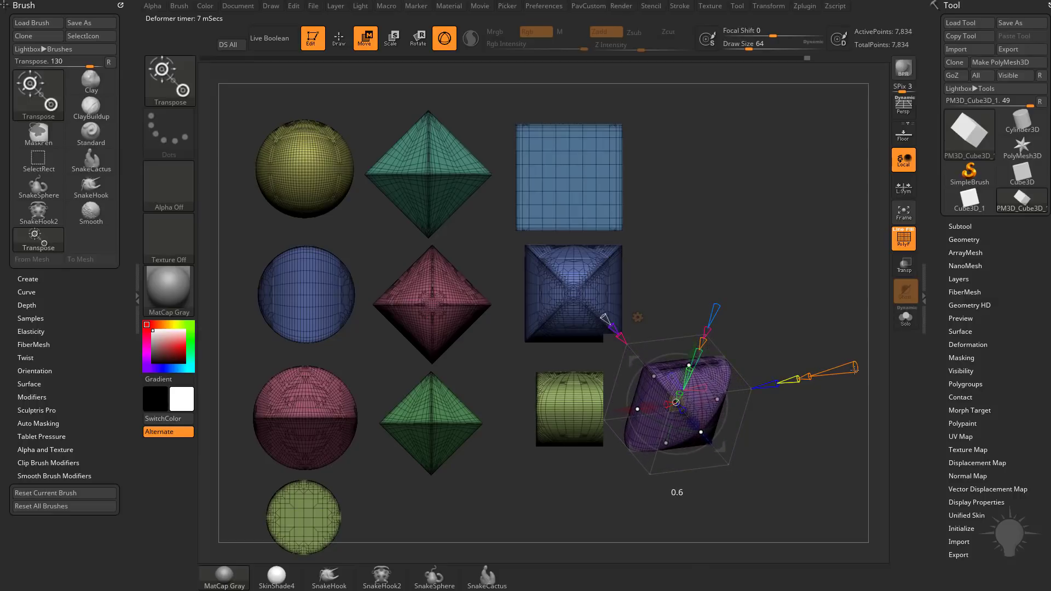
mouse_move(807, 376)
mouse_down()
mouse_move(828, 375)
mouse_move(821, 371)
mouse_move(823, 382)
mouse_up()
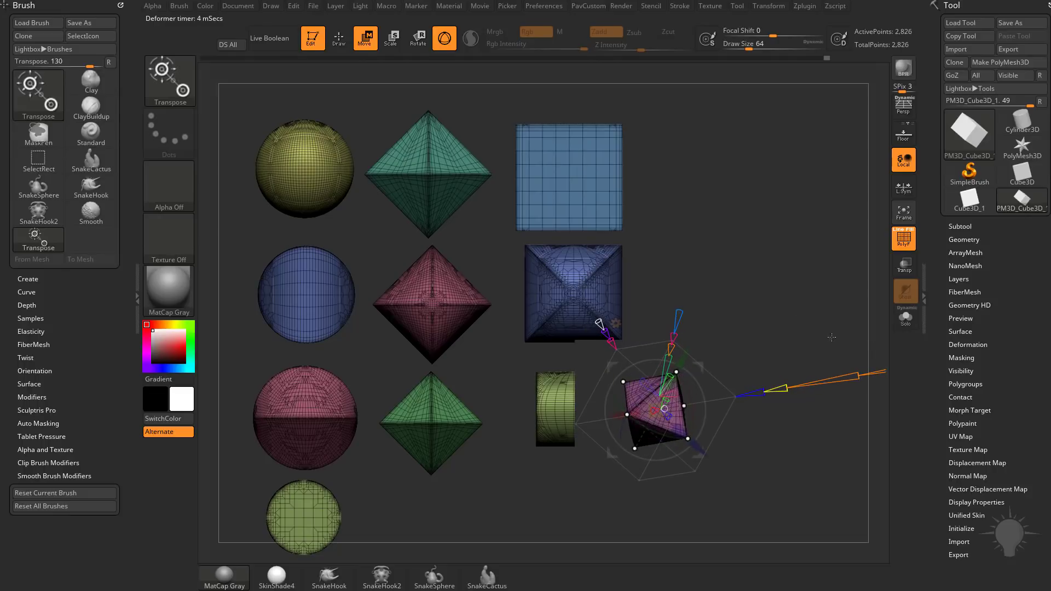
Vary the modifiers to form a cube-like shape, a sphere at 0.5 and a flat-ended cylinder.
drag(831, 337, 792, 401)
alt+drag(788, 353, 832, 332)
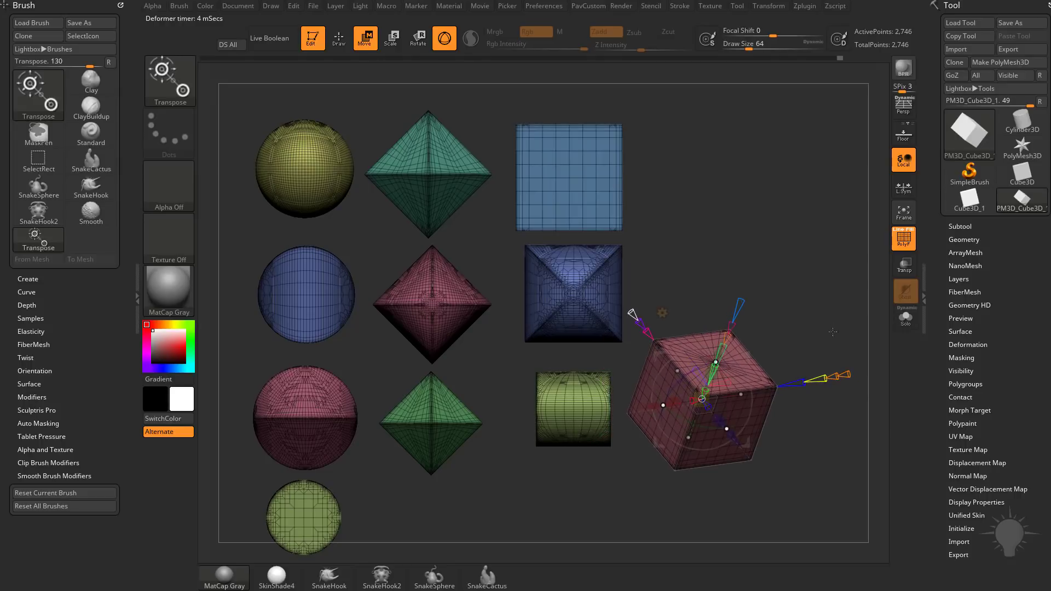
drag(847, 375, 874, 375)
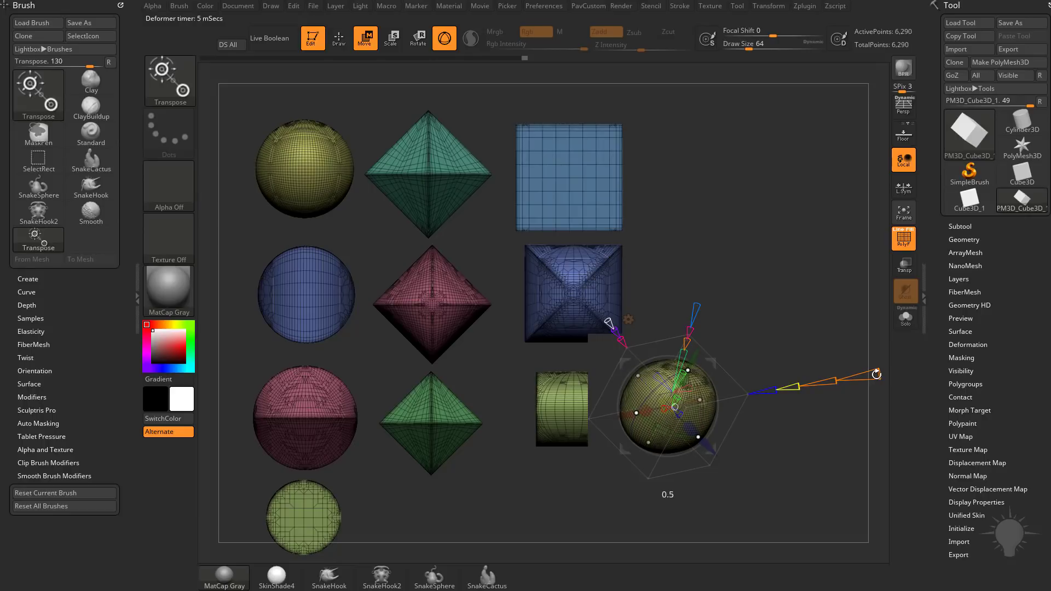
drag(876, 375, 870, 377)
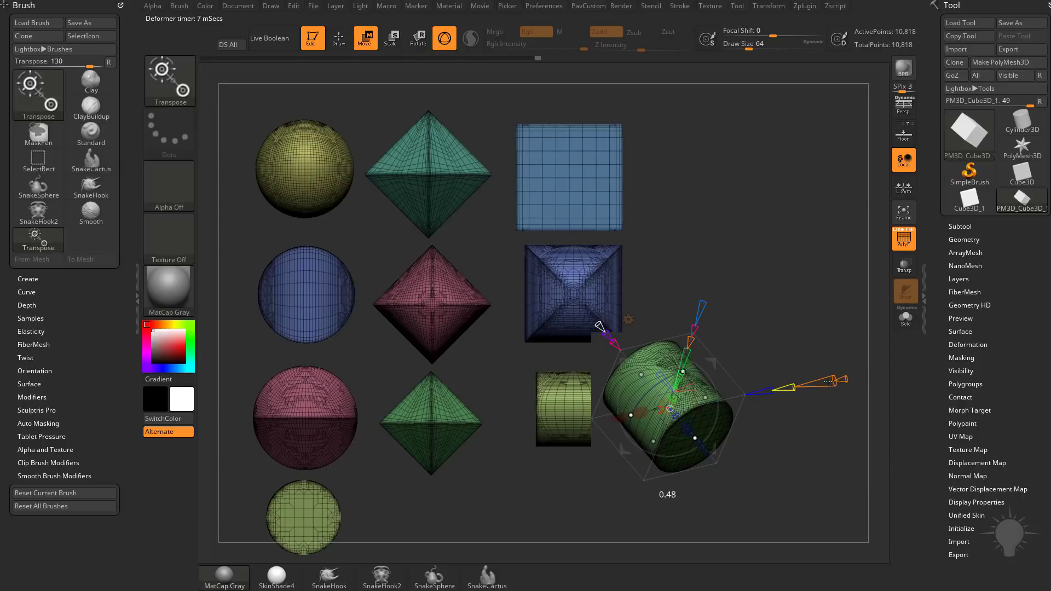
drag(827, 381, 802, 345)
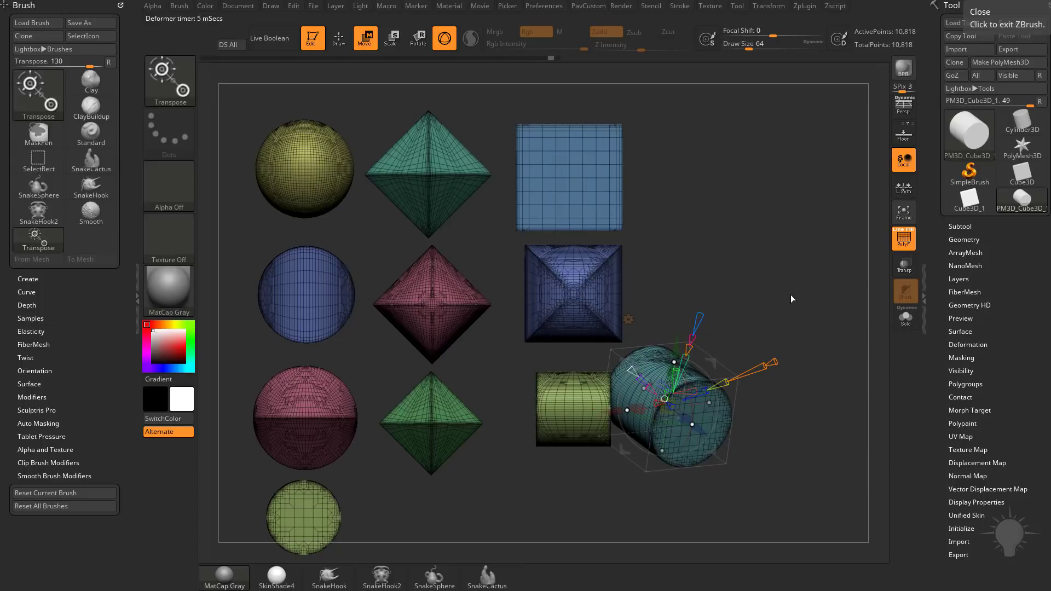
Clear all snapshots from the canvas, frame the cylinder, and reshape it into a sphere seen straight on.
key(ctrl+n)
key(f)
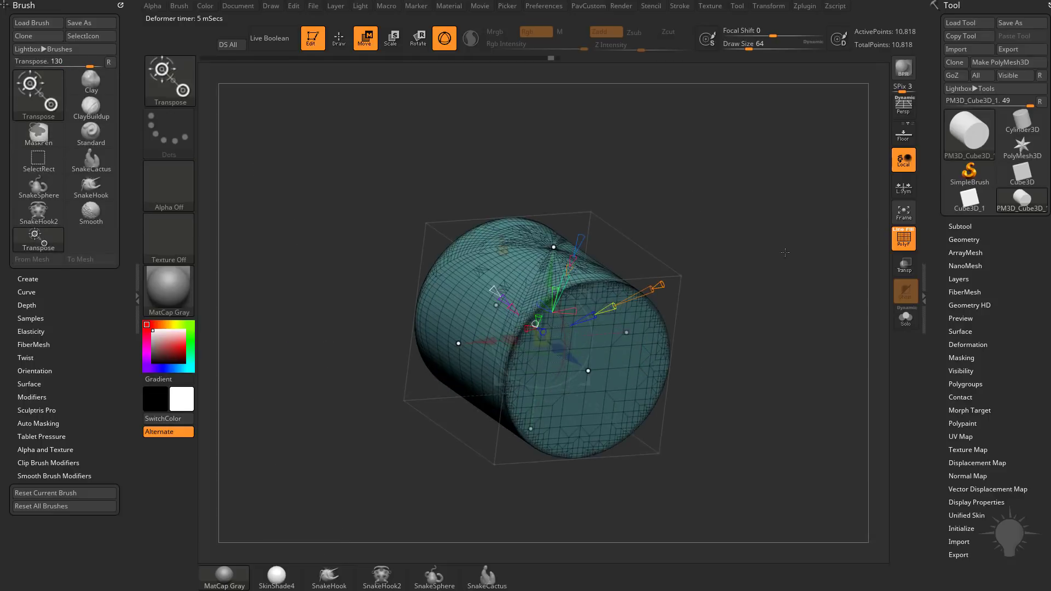
drag(784, 253, 800, 279)
drag(667, 331, 735, 318)
shift+drag(734, 319, 744, 341)
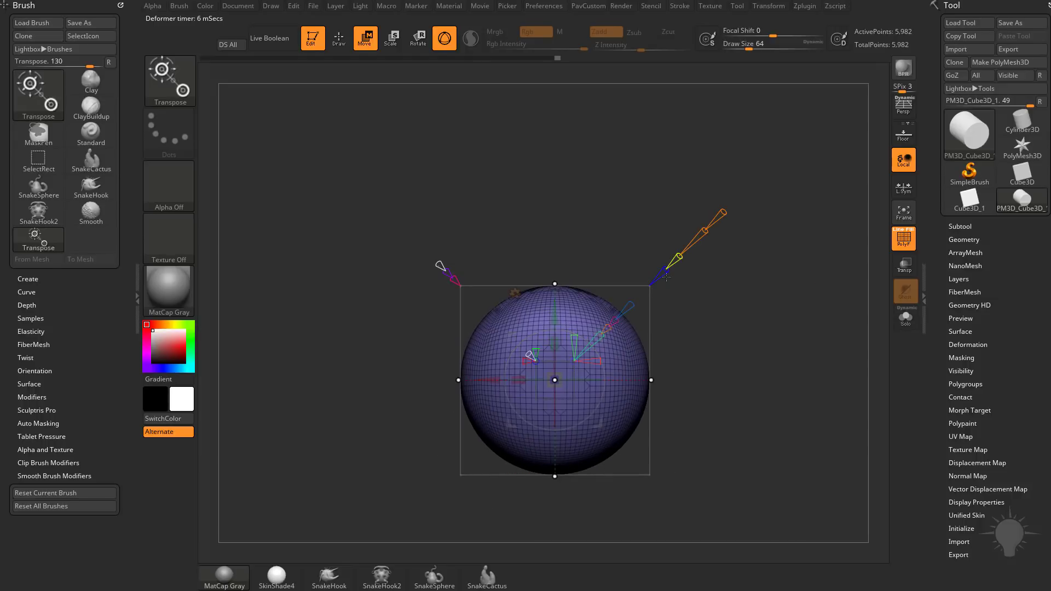
Try the outer modifier at 1, 0 and 0.5 to compare the pointed, cylindrical and spherical forms.
drag(722, 211, 762, 191)
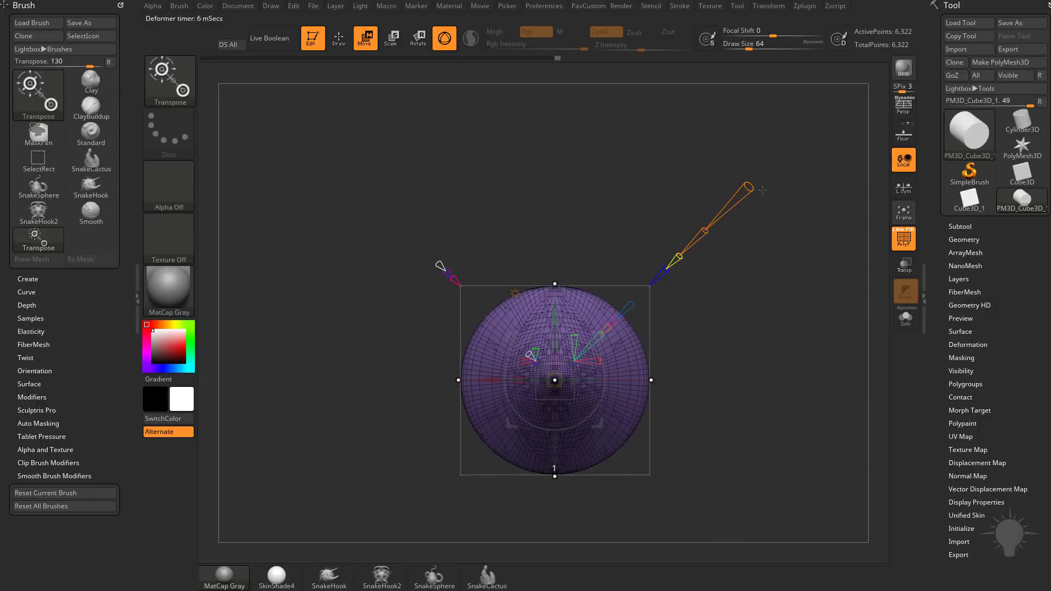
mouse_move(777, 261)
mouse_down()
mouse_move(807, 279)
mouse_move(793, 314)
mouse_move(789, 267)
mouse_up()
drag(759, 178, 699, 247)
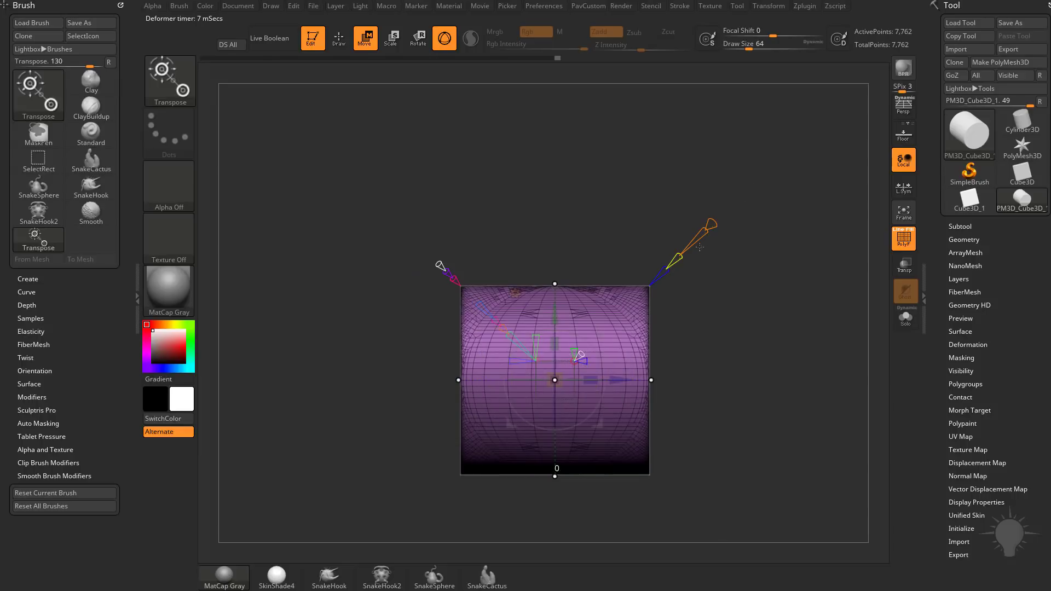
drag(761, 174, 660, 276)
drag(774, 251, 803, 240)
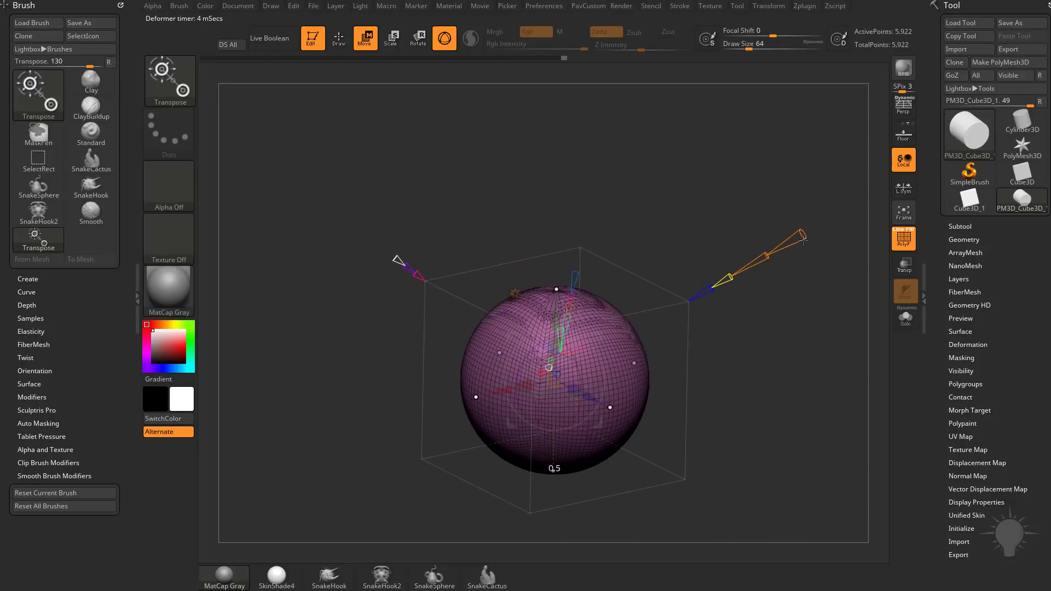
Form a square pyramid-like shape in a straight view and vary the modifiers through 0.6 and 0.15 to a sphere at 0.5.
shift+drag(778, 343, 737, 255)
shift+drag(739, 266, 751, 278)
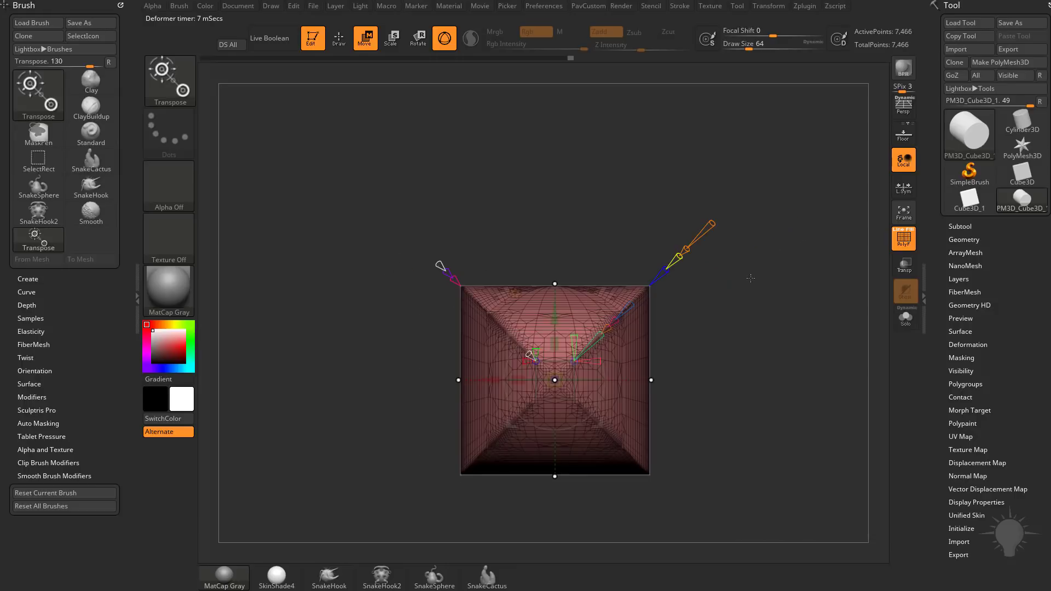
mouse_move(692, 251)
mouse_down()
mouse_move(747, 185)
mouse_move(711, 224)
mouse_move(729, 220)
mouse_move(690, 250)
mouse_move(776, 300)
mouse_move(739, 264)
mouse_move(725, 213)
mouse_move(747, 191)
mouse_move(700, 236)
mouse_move(809, 184)
mouse_move(765, 276)
mouse_move(745, 287)
mouse_move(842, 252)
mouse_move(747, 183)
mouse_move(843, 227)
mouse_move(725, 211)
mouse_move(712, 225)
mouse_move(742, 198)
mouse_up()
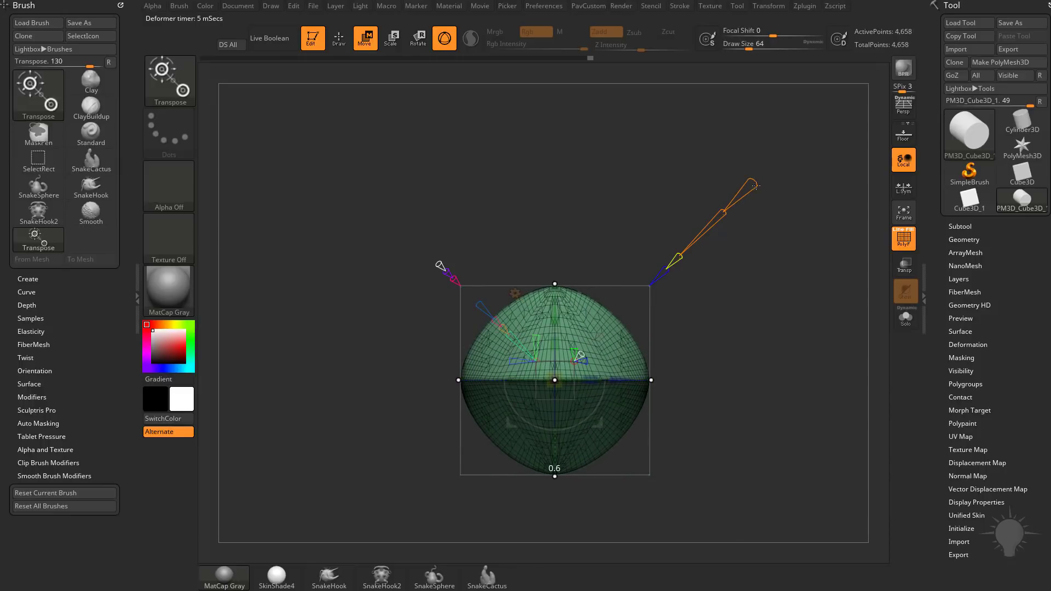
drag(752, 188, 684, 260)
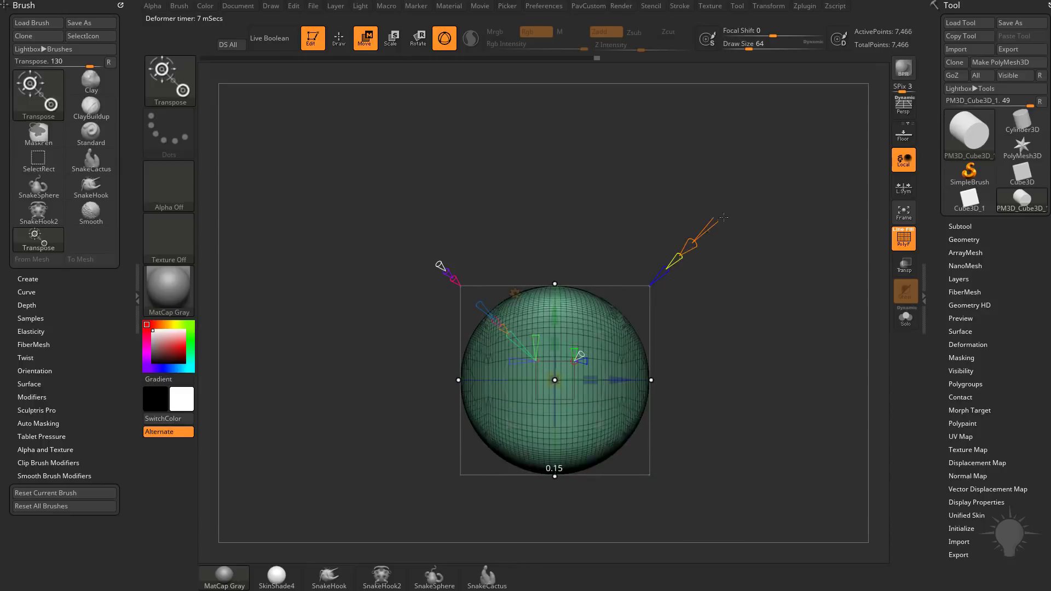
drag(723, 217, 730, 270)
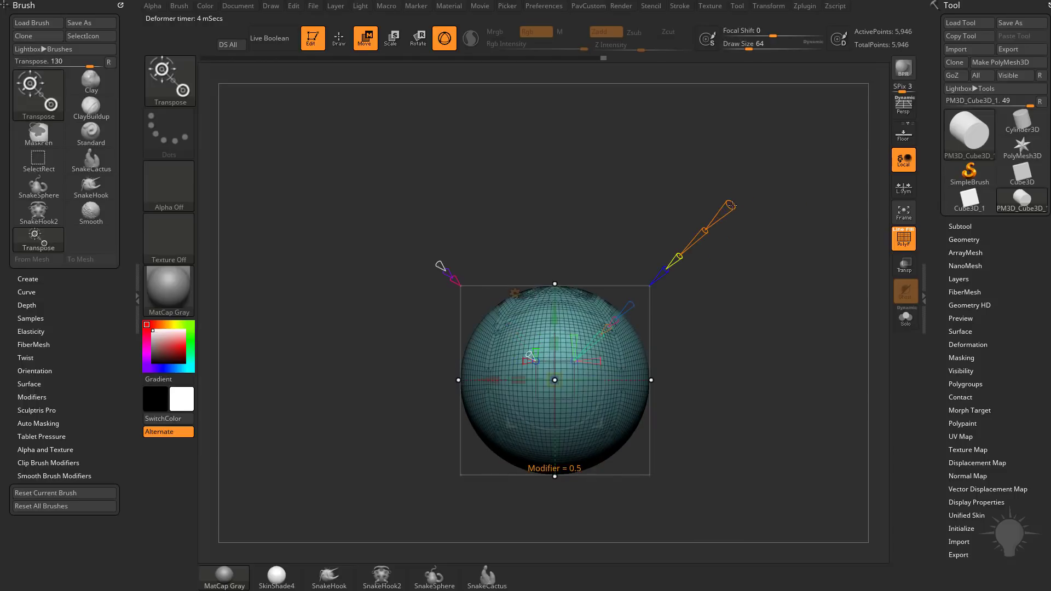
Raise the inner orange modifier to 0.6 and adjust the outer modifier to turn the rounded shape into a sharp-edged box.
drag(731, 205, 844, 221)
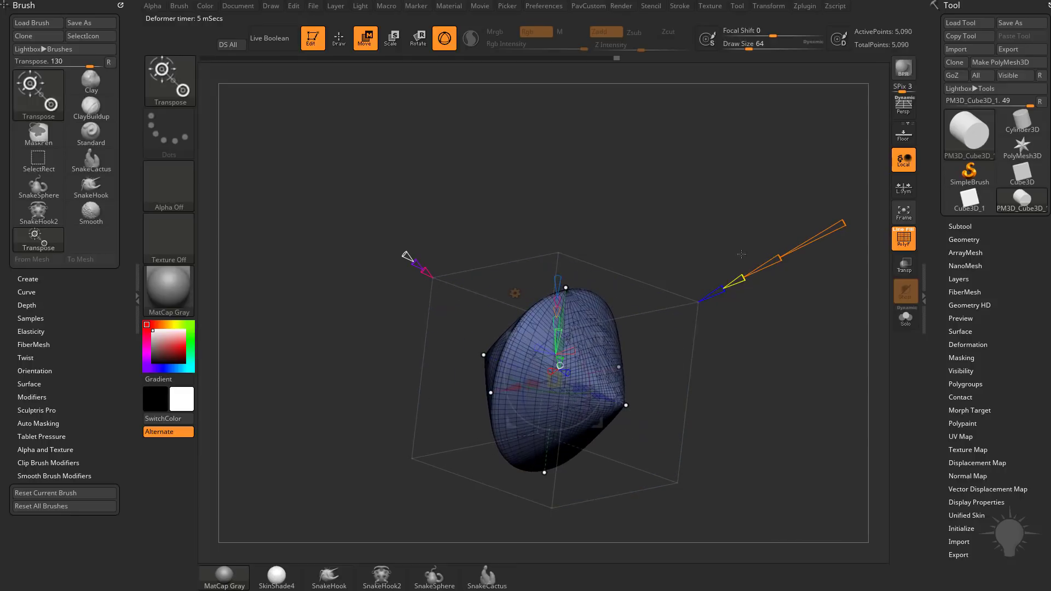
mouse_move(781, 260)
mouse_down()
mouse_move(755, 272)
mouse_move(804, 248)
mouse_move(761, 272)
mouse_move(790, 262)
mouse_up()
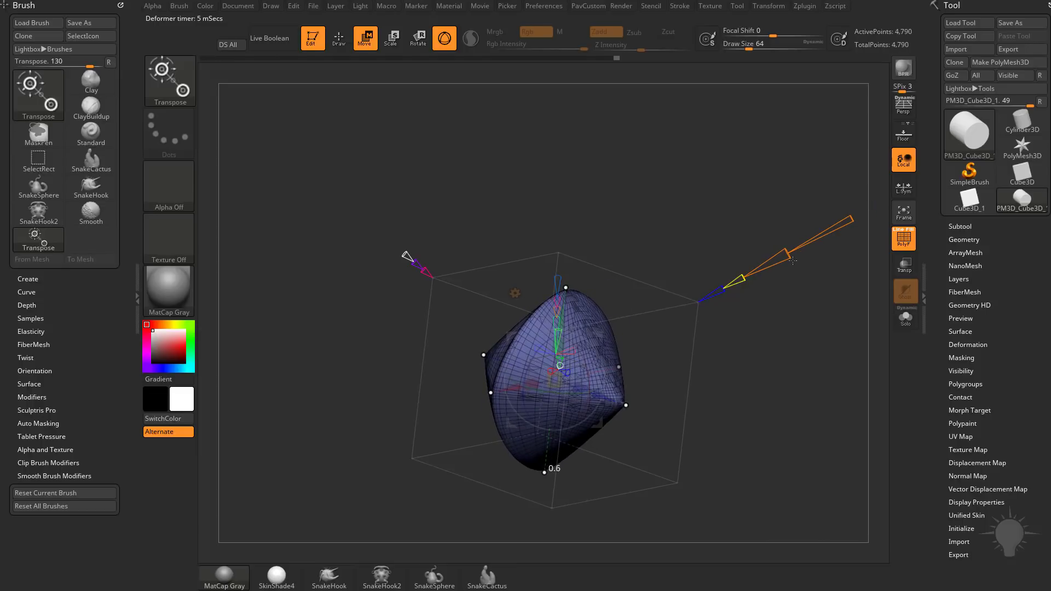
drag(843, 223, 728, 210)
shift+drag(826, 269, 770, 271)
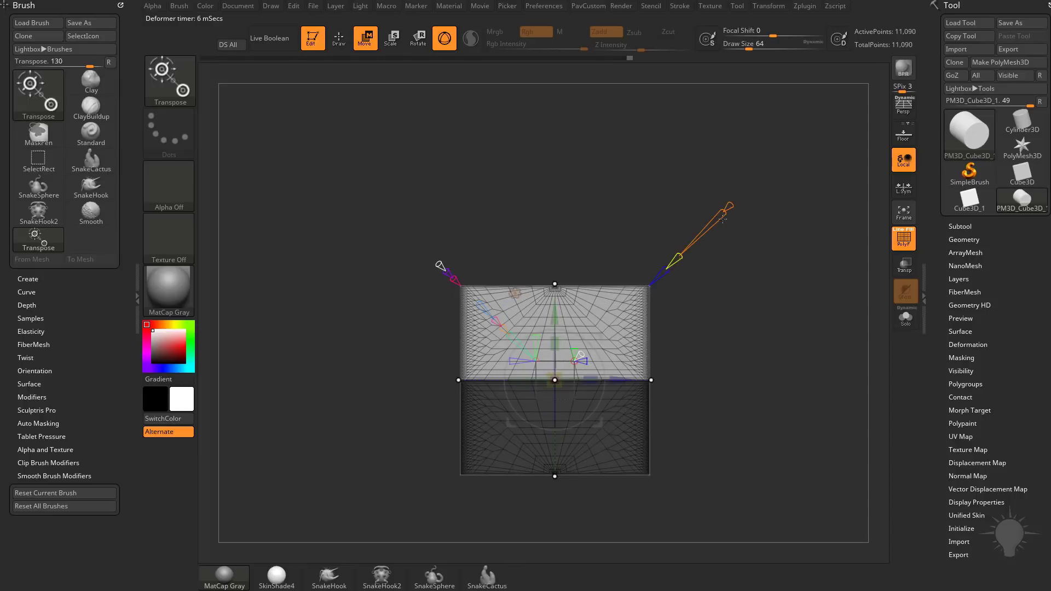
Examine the sharp-edged box and its Primitive Type control from several angles.
mouse_move(722, 218)
mouse_down()
mouse_move(683, 245)
mouse_move(741, 204)
mouse_up()
drag(744, 259, 769, 381)
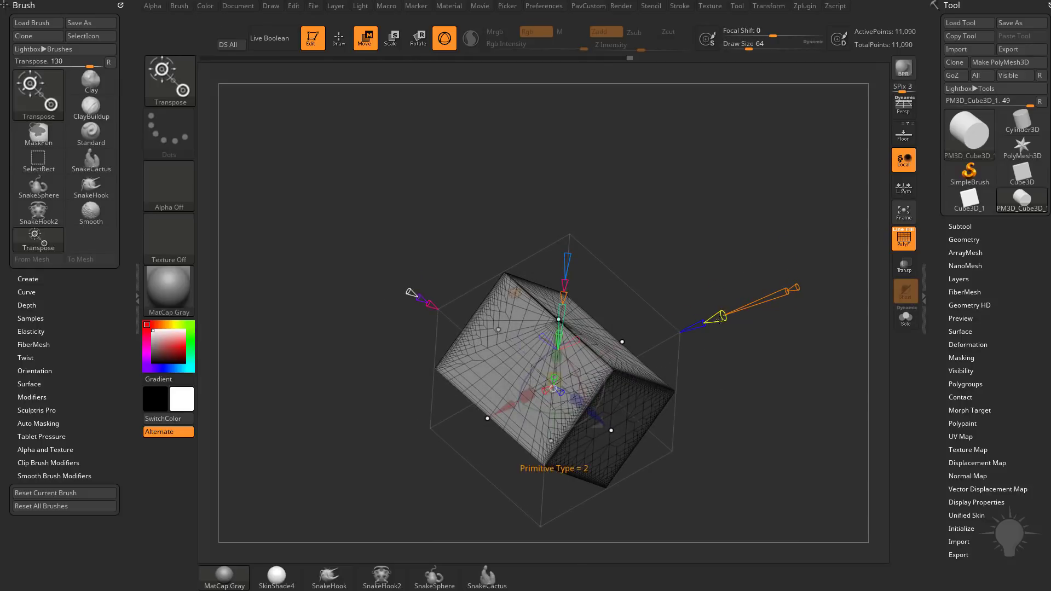
drag(720, 317, 655, 387)
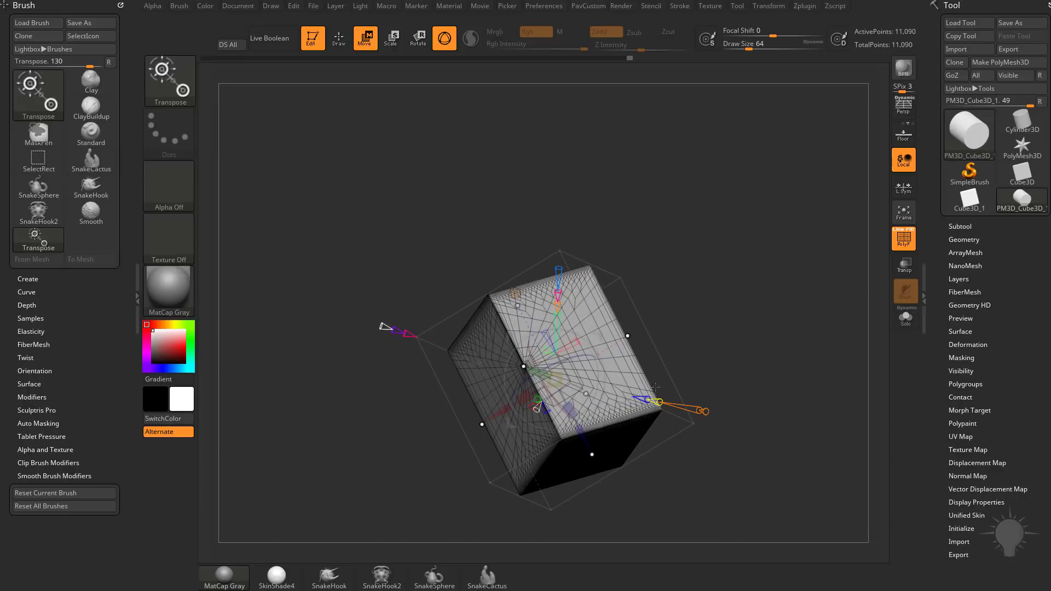
right_drag(559, 339, 616, 290)
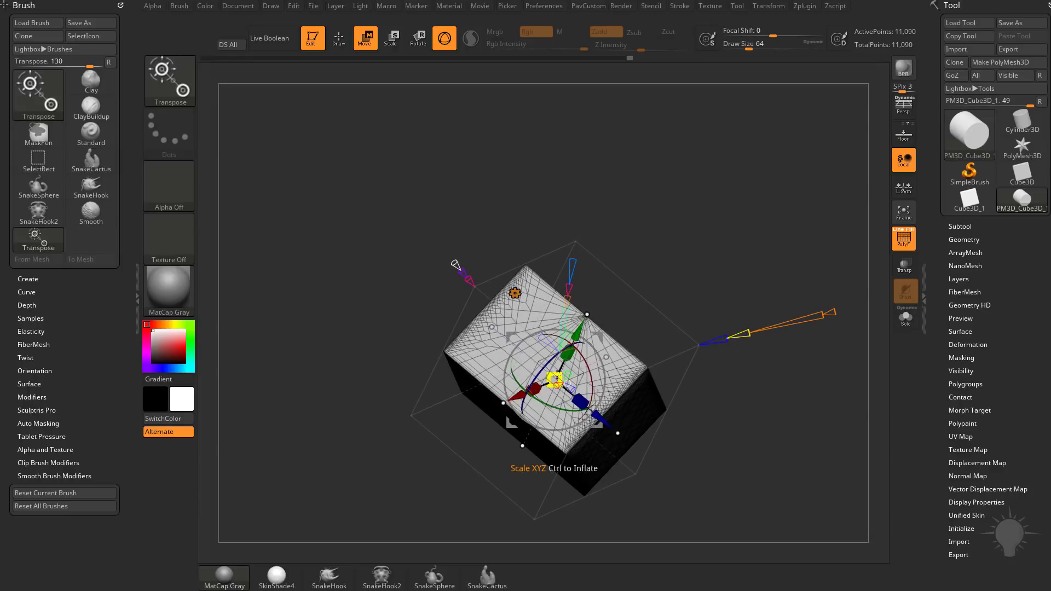
Turn the box to an angled view and adjust the purple cone control beside it, trying a value of 0.
drag(554, 379, 438, 335)
right_drag(654, 265, 700, 307)
drag(700, 306, 777, 260)
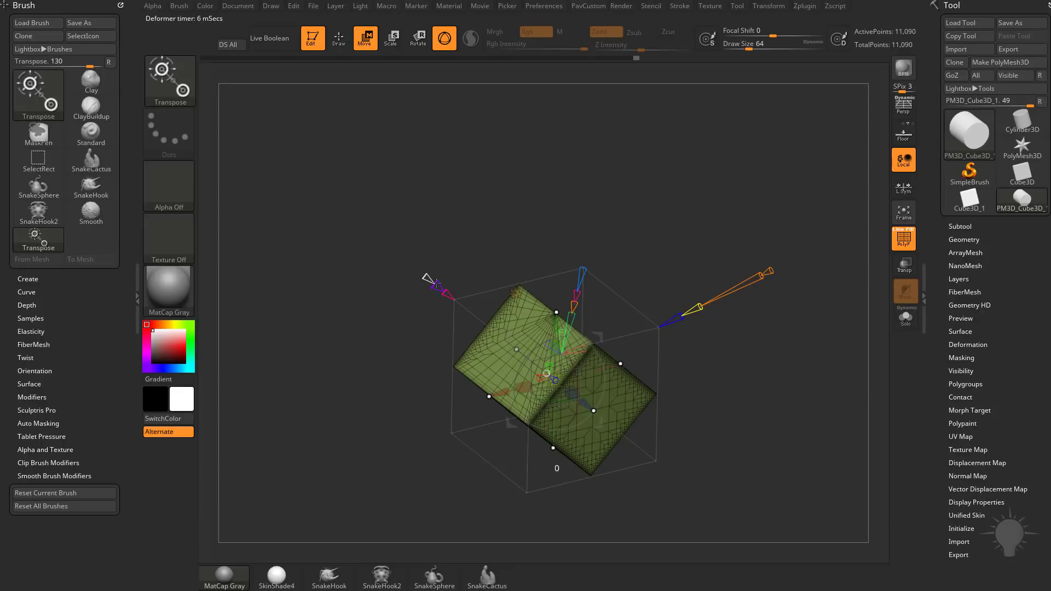
drag(436, 282, 511, 262)
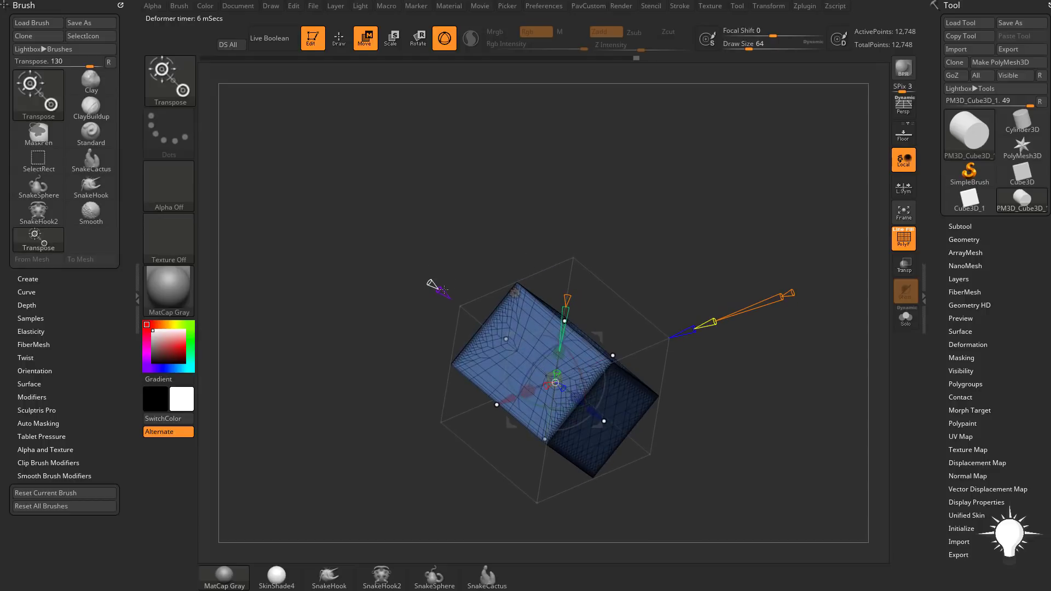